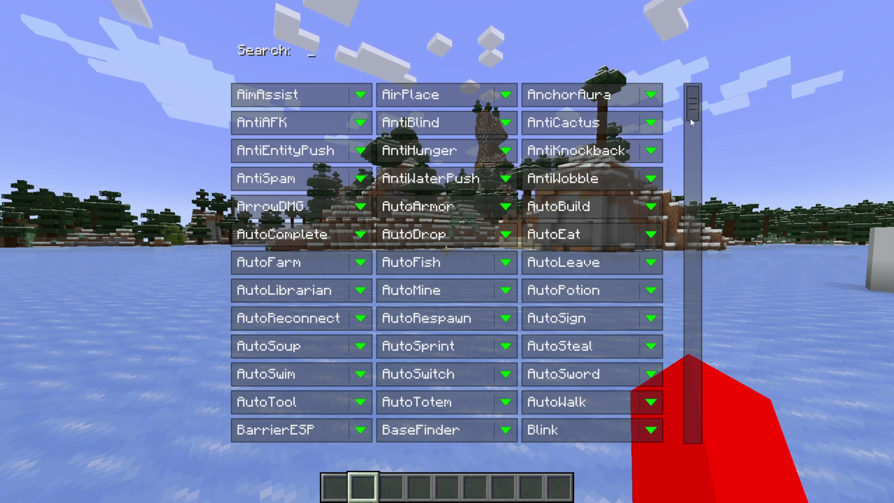
# Drag the Wurst feature list scrollbar down past AimAssist to the later hacks
pyautogui.moveTo(691, 115); pyautogui.dragTo(694, 217)
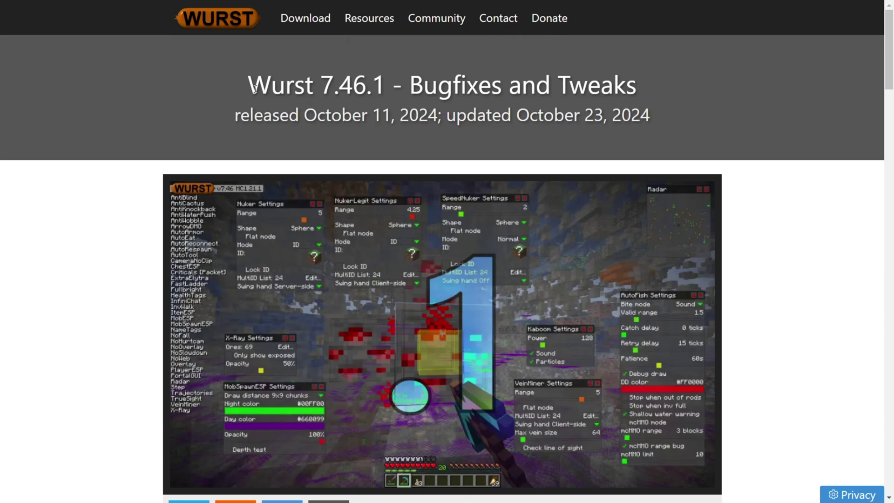
# Scroll the Wurst 7.46.1 release page down to its Downloads section
pyautogui.moveTo(252, 85); pyautogui.dragTo(691, 97)
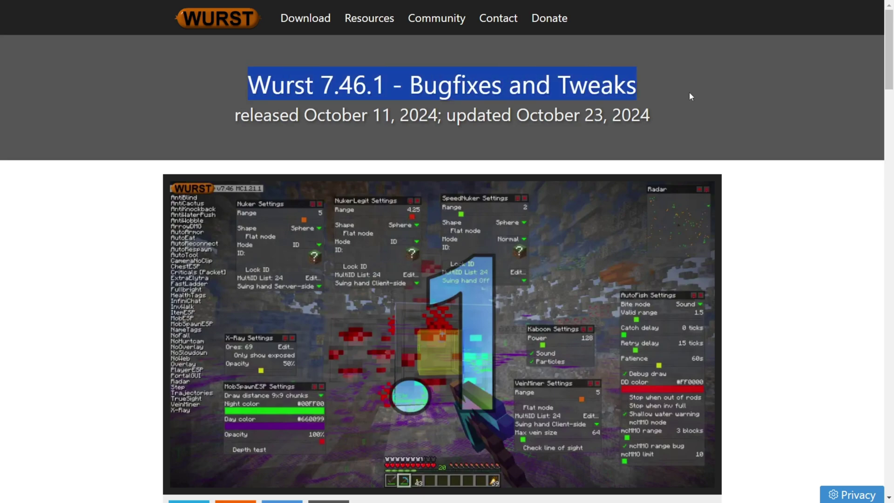
pyautogui.click(686, 91)
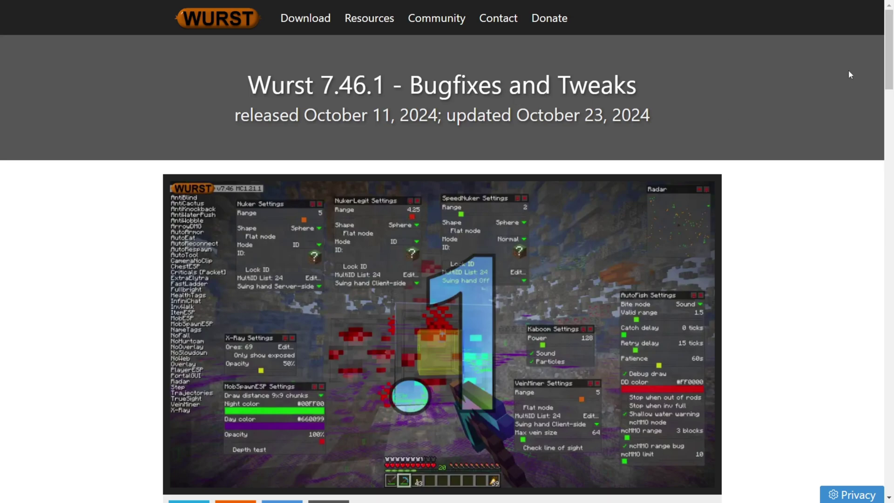
pyautogui.moveTo(888, 51); pyautogui.dragTo(884, 224)
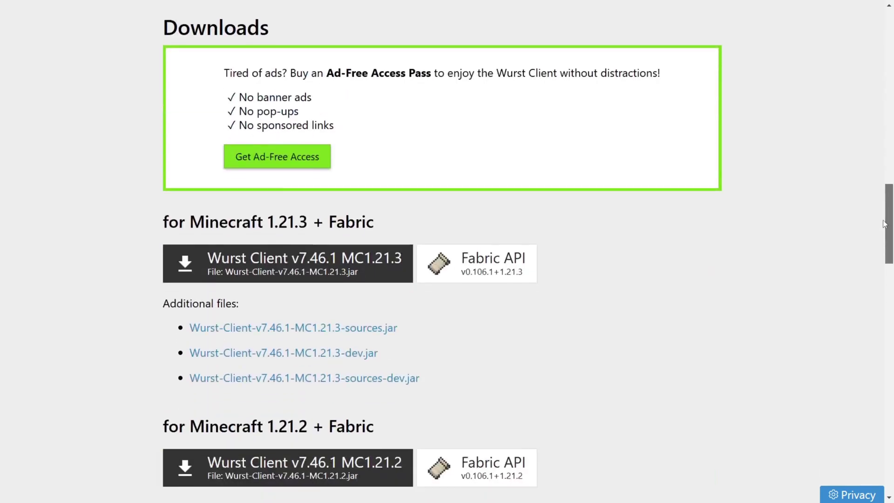
pyautogui.moveTo(291, 34); pyautogui.dragTo(162, 35)
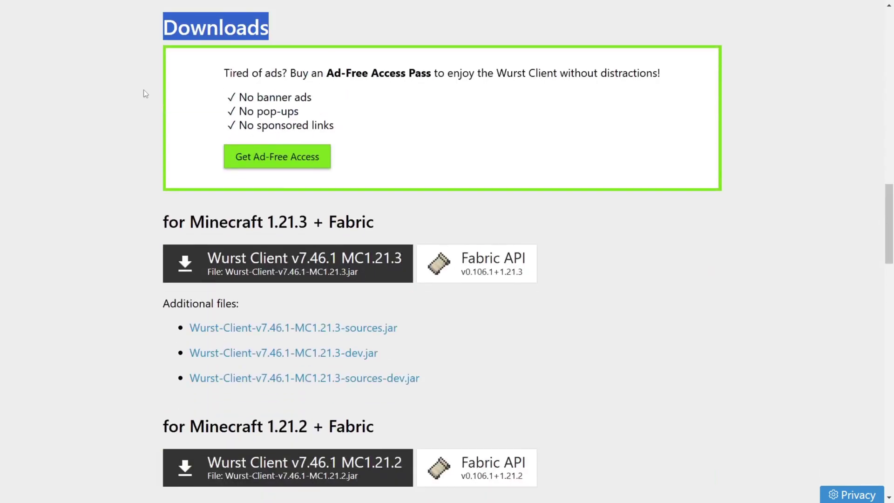
pyautogui.click(117, 195)
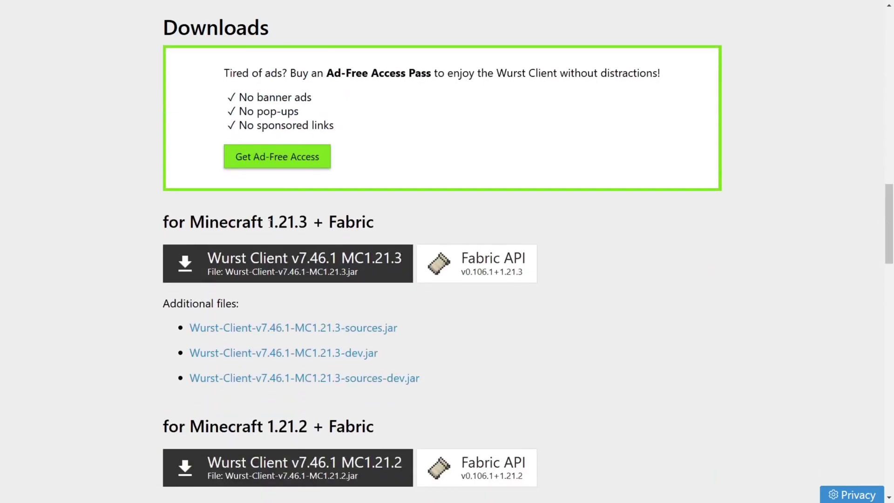
# Download the Wurst Client v7.46.1 jar and the Fabric API for Minecraft 1.21.3
pyautogui.moveTo(267, 222); pyautogui.dragTo(321, 224)
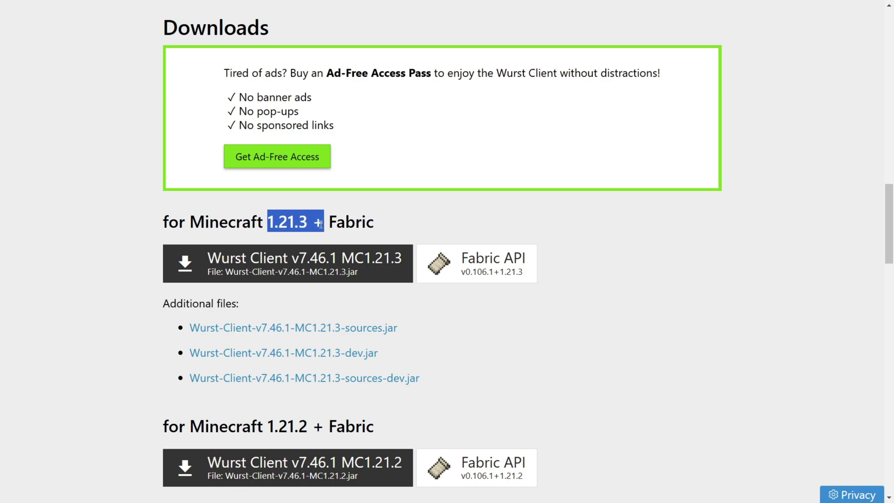
pyautogui.click(347, 221)
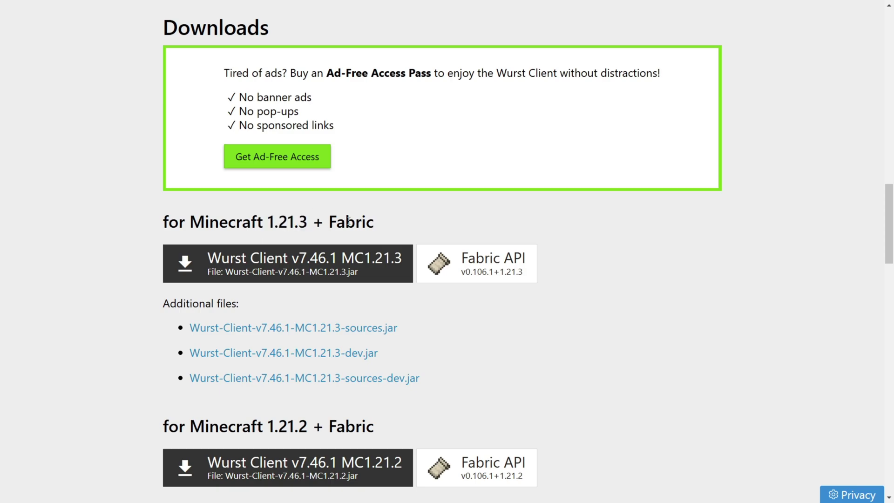
pyautogui.click(280, 274)
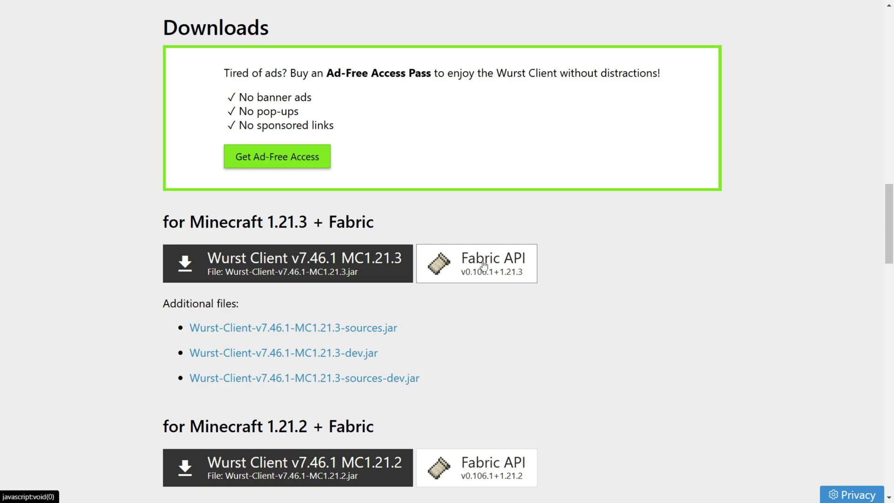
pyautogui.click(481, 268)
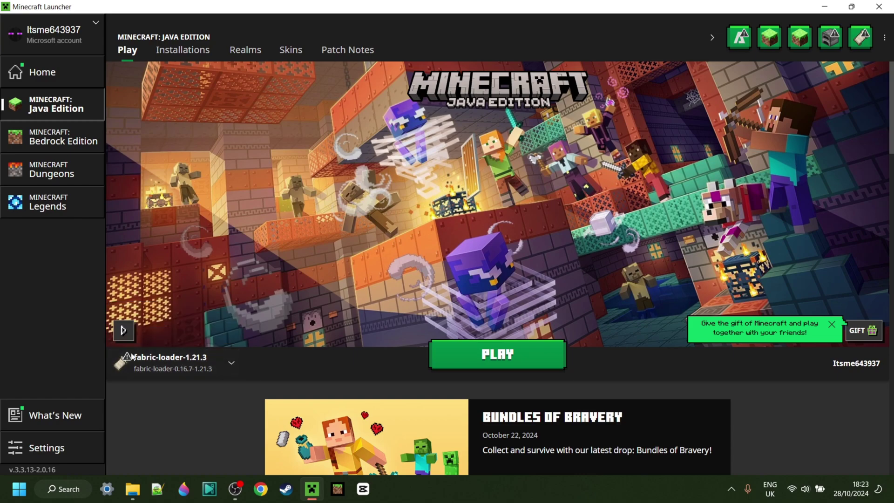
# Choose fabric-loader-1.21.3 as the installation and minimize the Minecraft Launcher
pyautogui.click(168, 368)
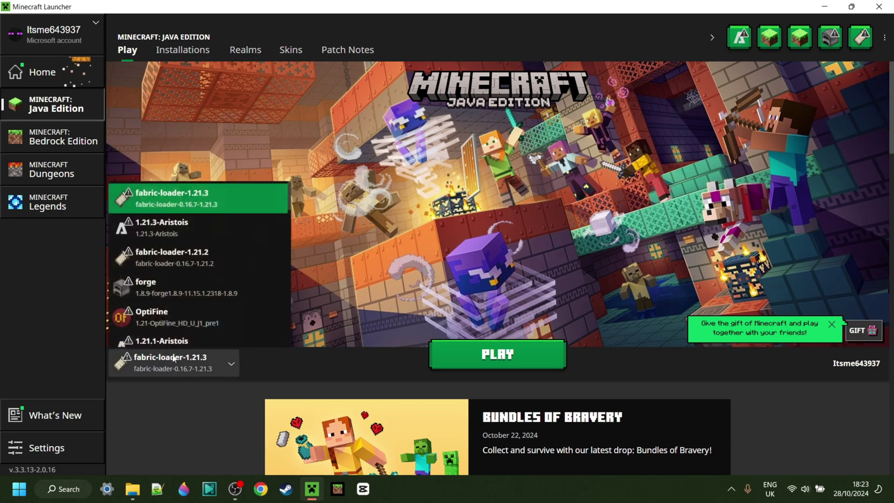
pyautogui.click(187, 200)
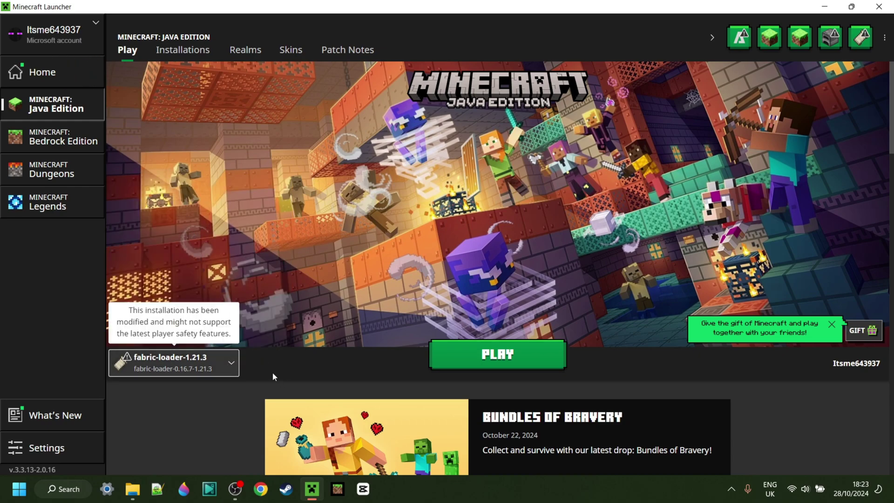
pyautogui.click(825, 7)
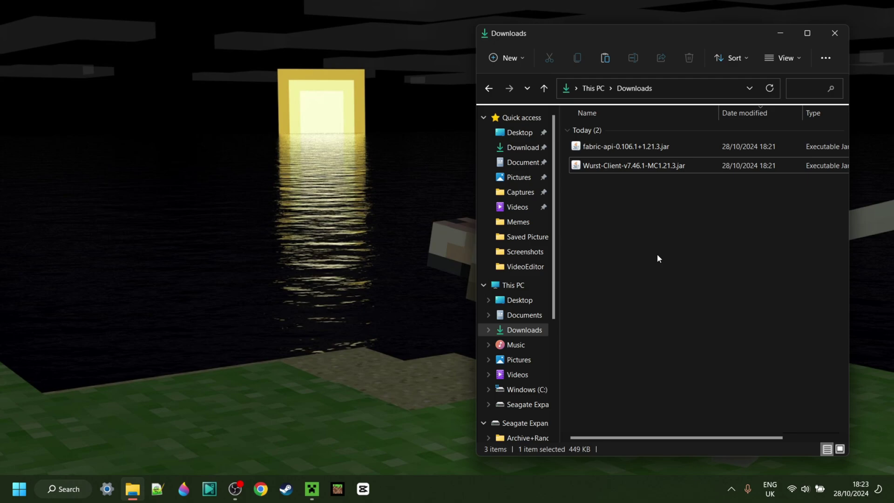
# Open the AppData > Roaming > .minecraft > mods folder using the appdata Run command
pyautogui.press('super+r')
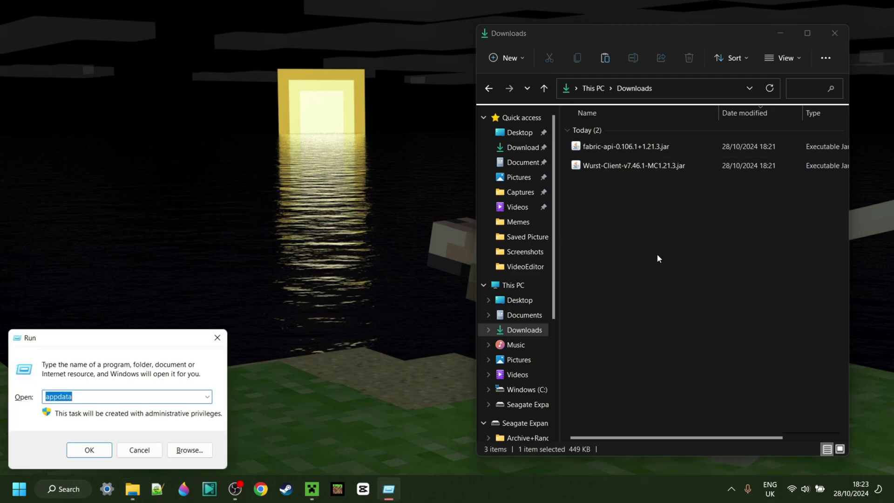
pyautogui.write('appda')
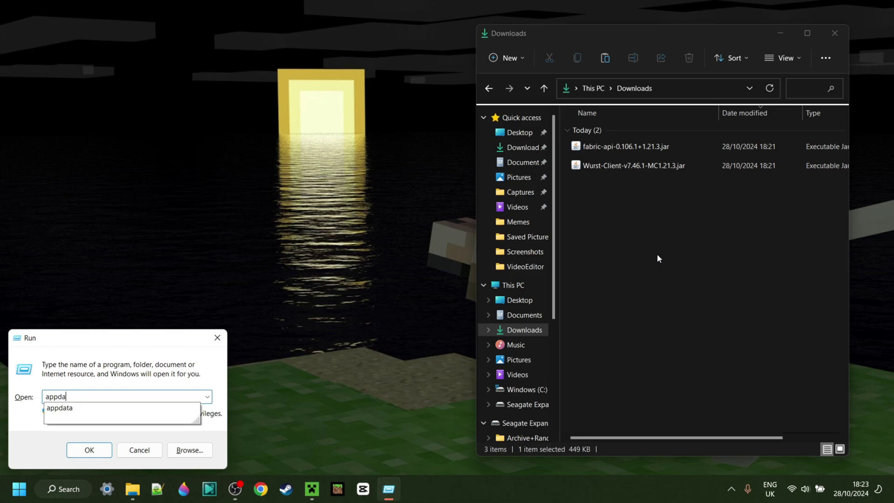
pyautogui.write('ta')
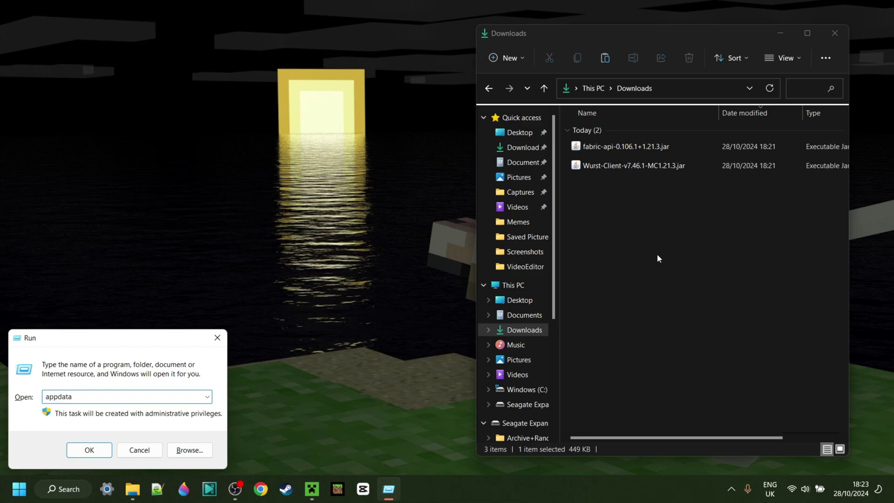
pyautogui.press('Return')
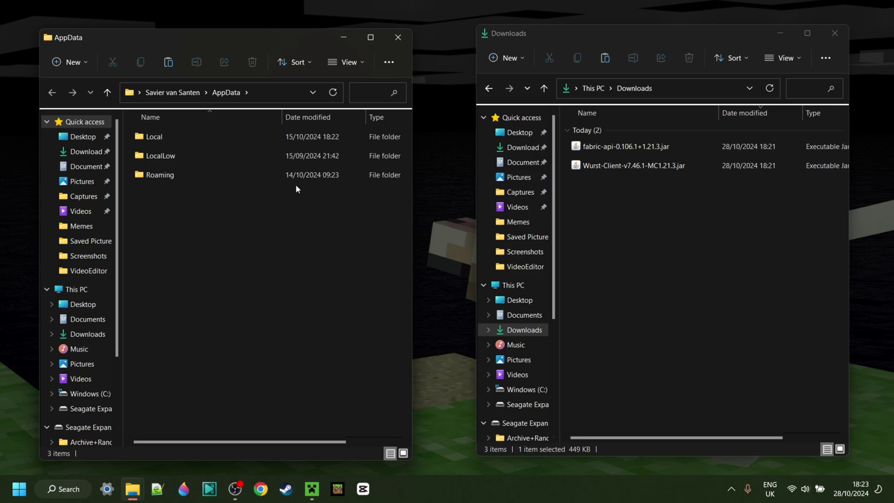
pyautogui.doubleClick(167, 179)
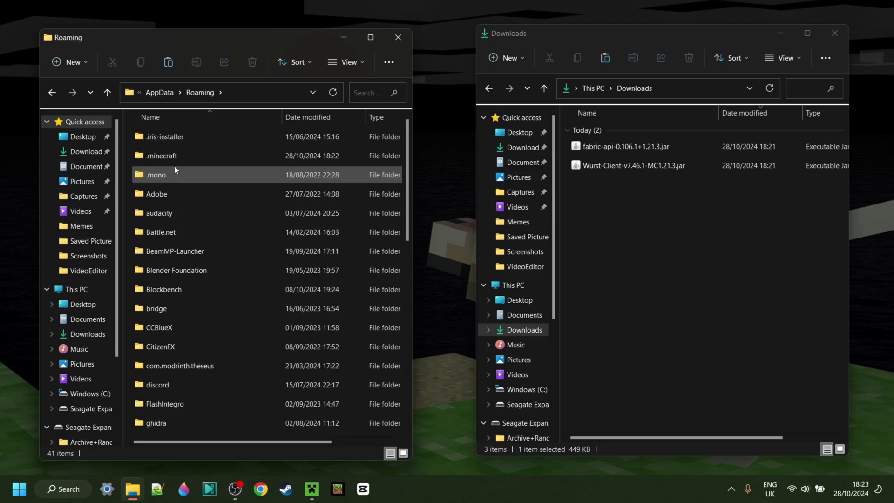
pyautogui.doubleClick(174, 158)
pyautogui.scroll(-5, 211, 187)
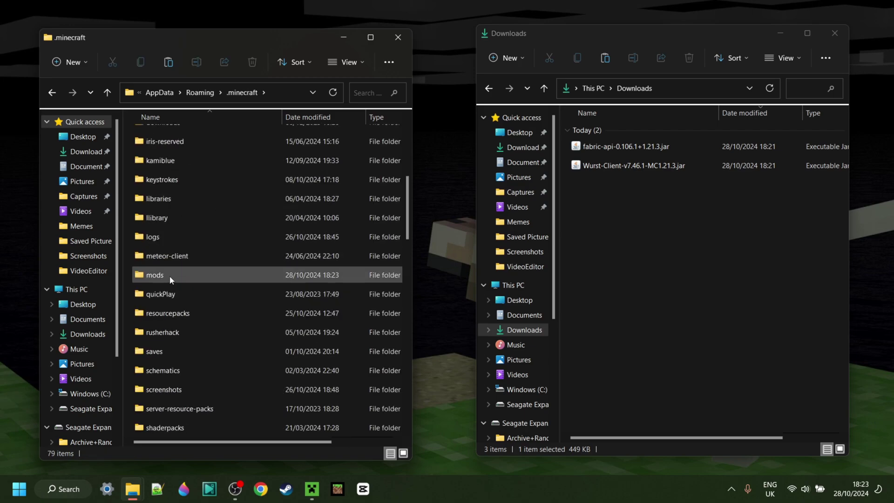
pyautogui.doubleClick(170, 276)
# Move the fabric-api and Wurst-Client jars from Downloads into the mods folder
pyautogui.click(577, 151)
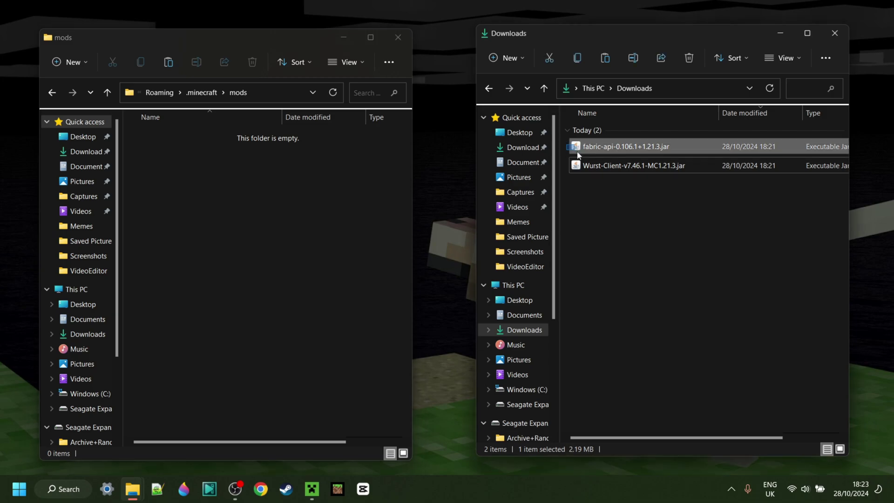
pyautogui.click(594, 164)
pyautogui.keyDown('ctrl'); pyautogui.click(590, 148); pyautogui.keyUp('ctrl')
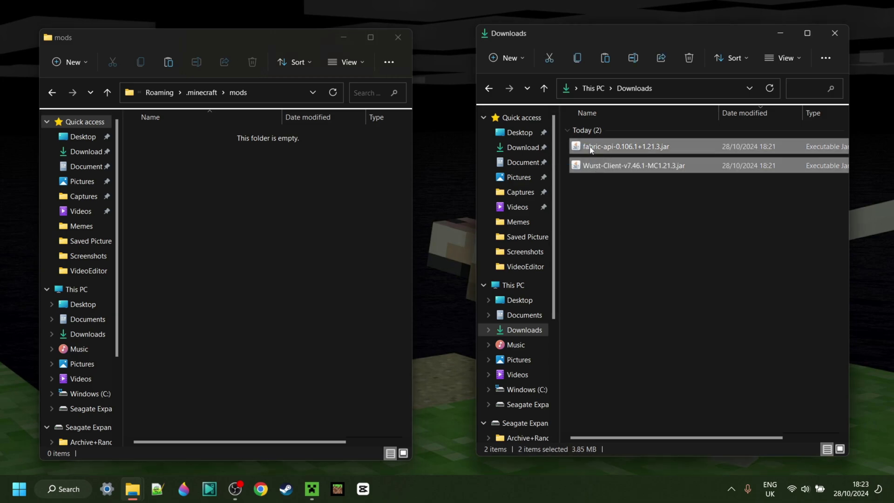
pyautogui.moveTo(590, 148); pyautogui.dragTo(290, 180)
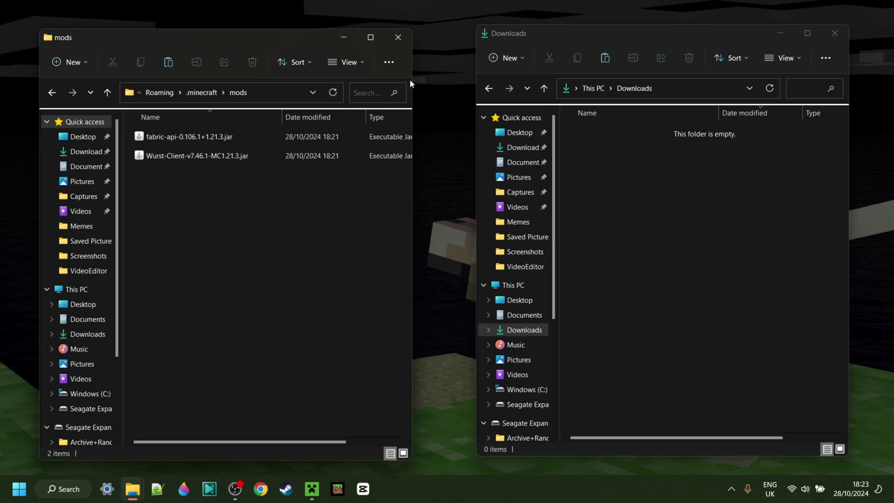
# Close both Explorer windows and bring the Minecraft Launcher back up
pyautogui.click(398, 37)
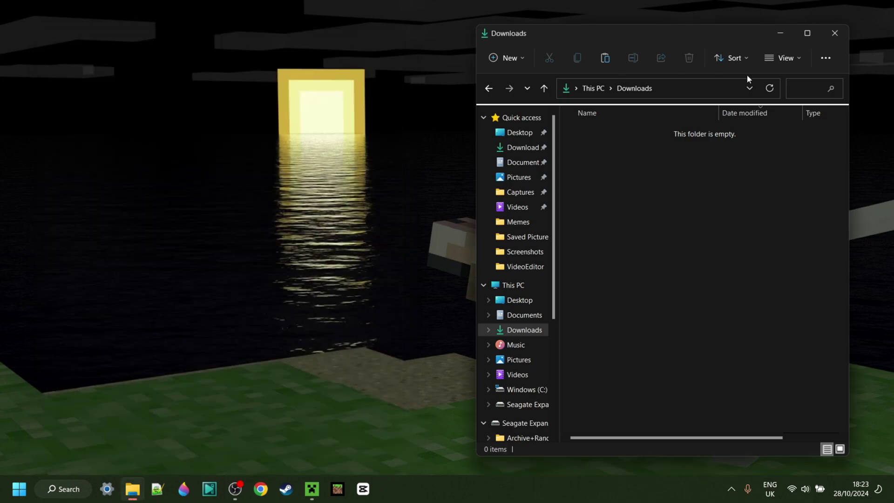
pyautogui.click(834, 33)
pyautogui.click(320, 480)
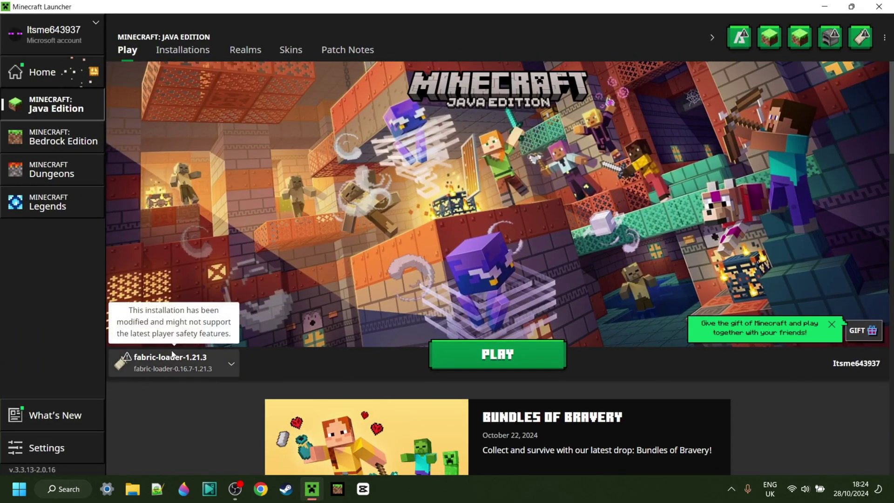
# Play fabric-loader-1.21.3, ticking 'I understand the risks. Don't warn me again' and confirming
pyautogui.click(475, 363)
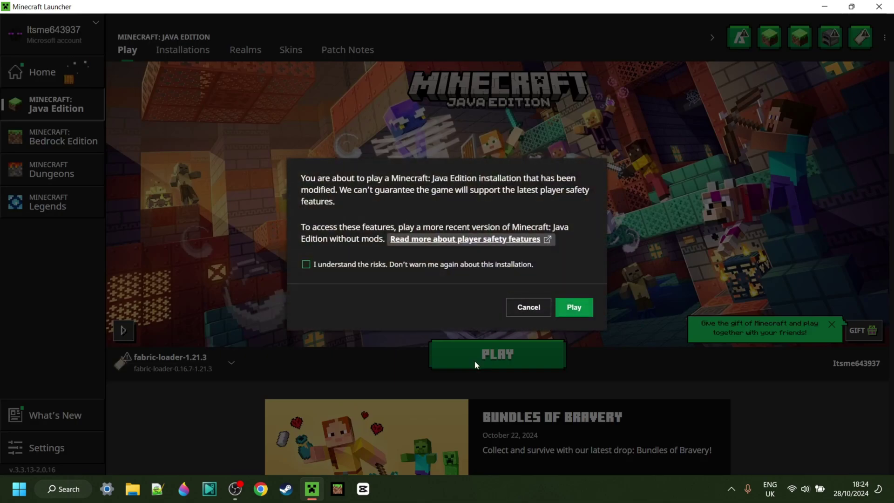
pyautogui.click(307, 264)
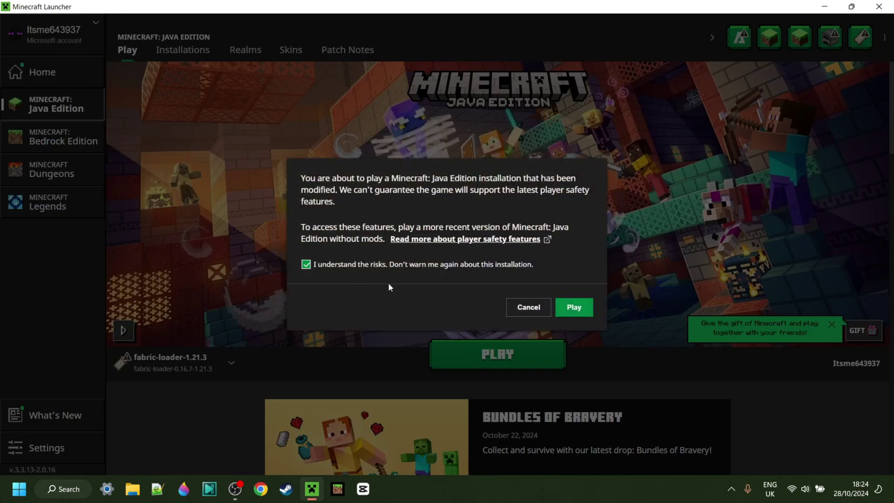
pyautogui.click(573, 308)
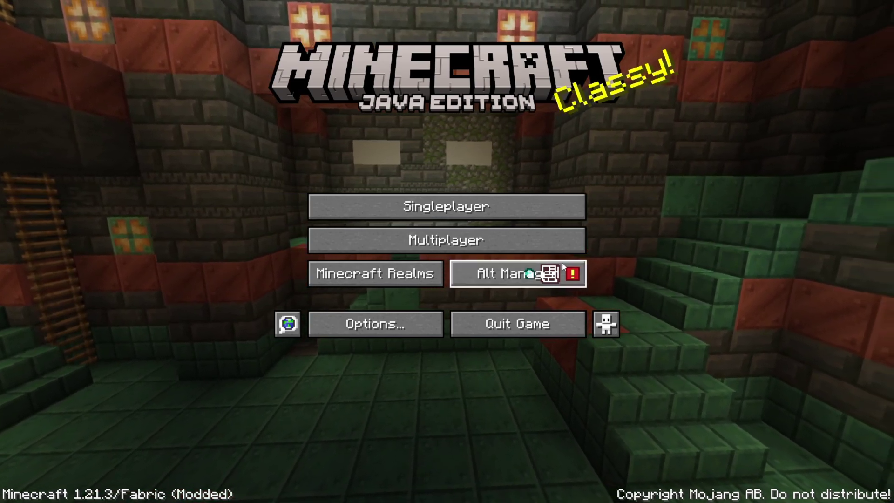
# Load the 1.21 singleplayer world and walk back from the white wall
pyautogui.click(495, 204)
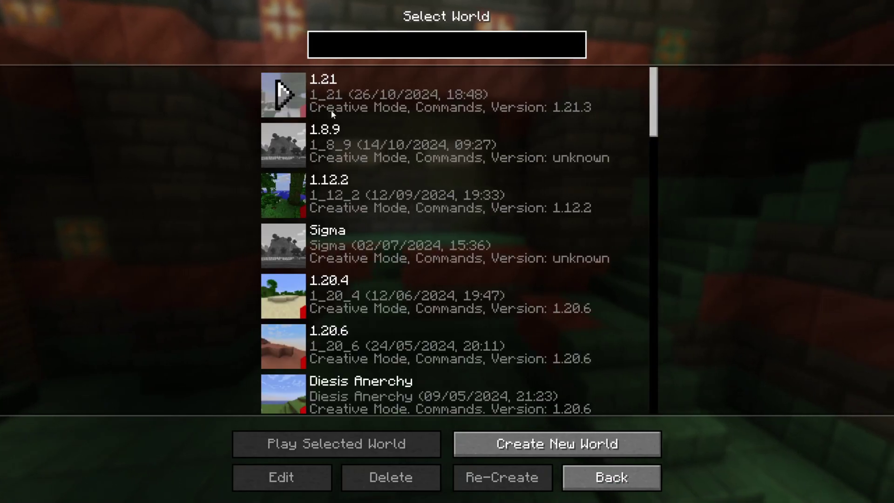
pyautogui.click(281, 97)
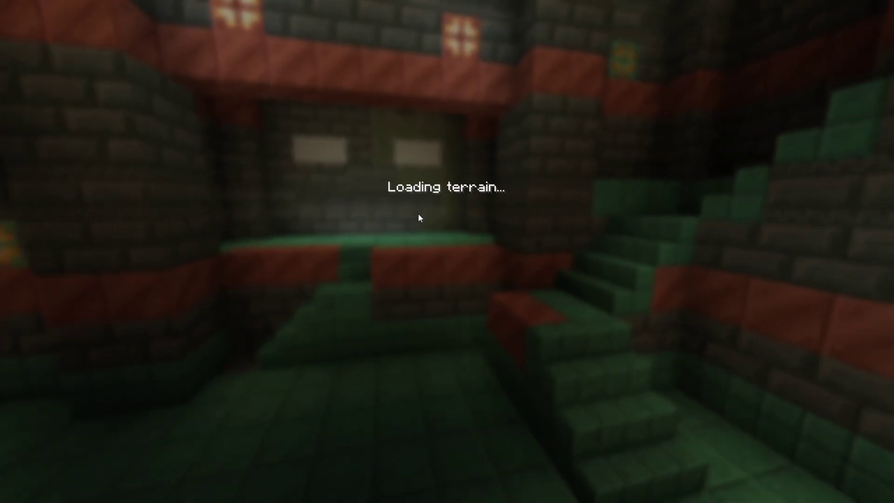
pyautogui.press('s')
pyautogui.scroll(-5, 446, 251)
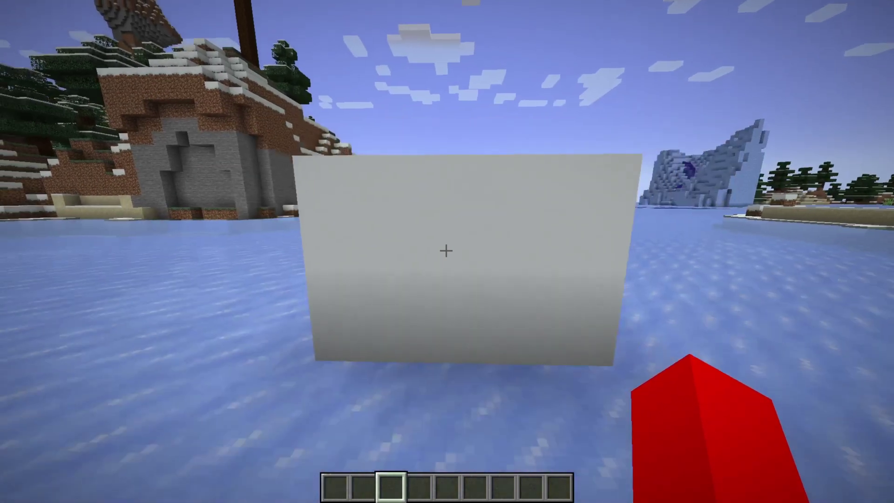
# Cycle through the third-person camera views while scrolling the hotbar, then return to first person
pyautogui.press('F5')
pyautogui.scroll(-2, 447, 251)
pyautogui.press('F5')
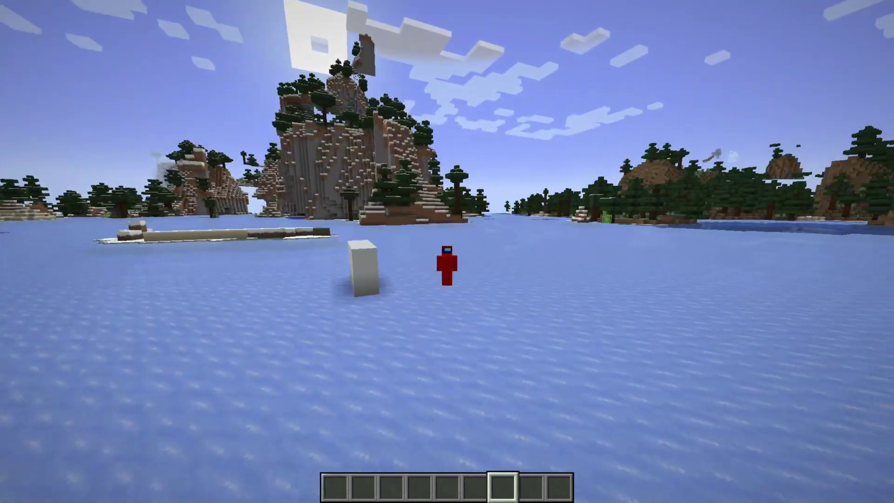
pyautogui.scroll(-3, 447, 251)
pyautogui.scroll(-4, 447, 251)
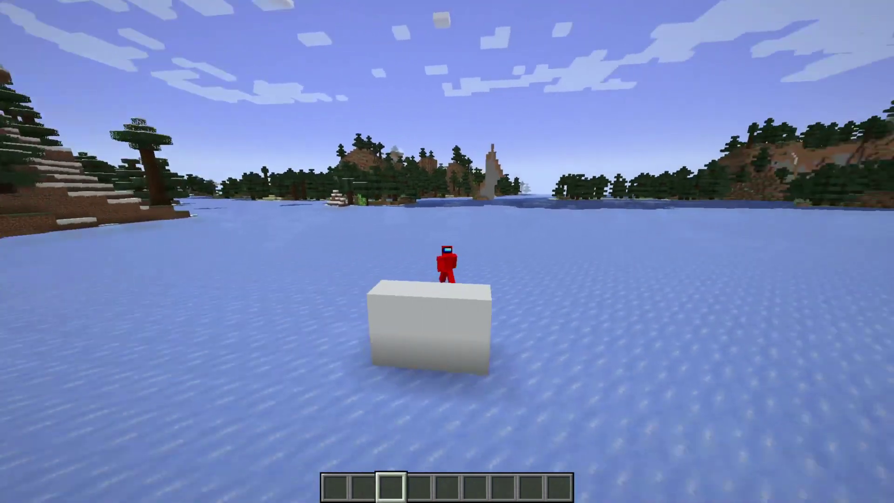
pyautogui.scroll(-4, 446, 252)
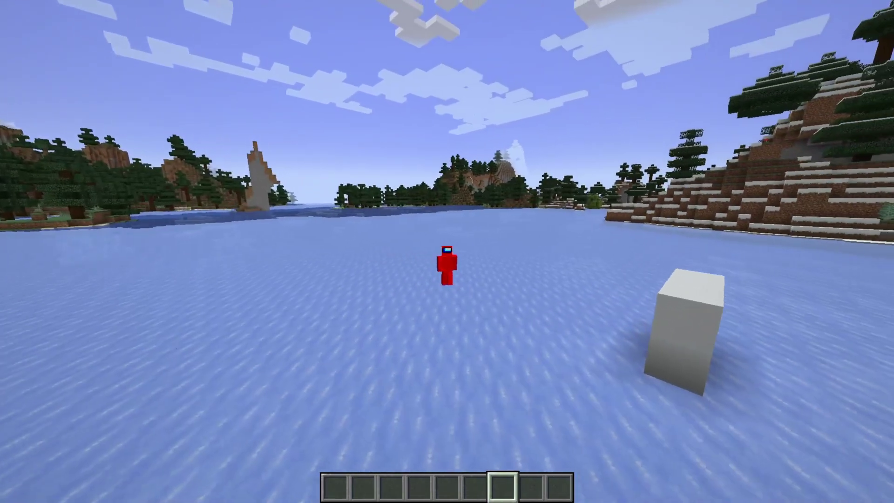
pyautogui.scroll(-4, 447, 251)
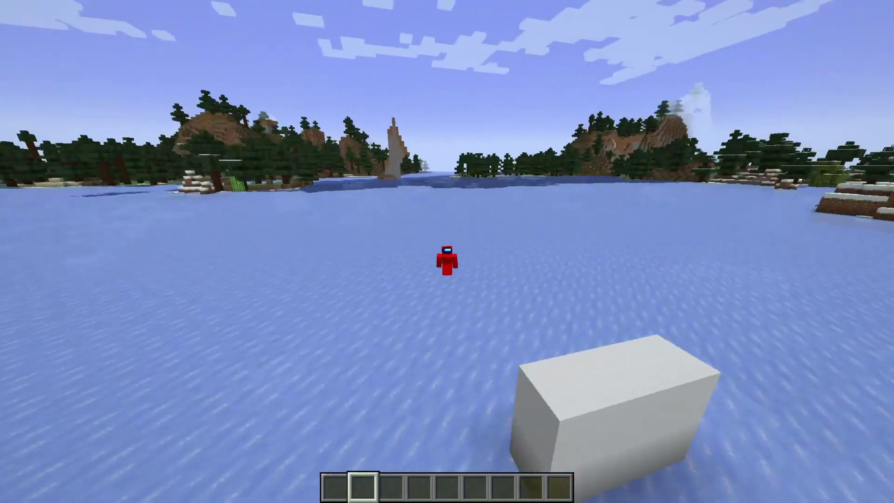
pyautogui.scroll(-3, 446, 251)
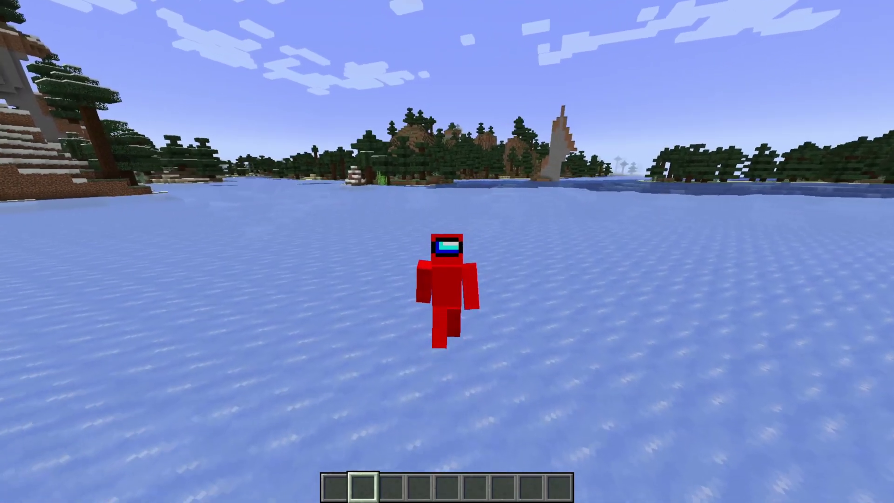
pyautogui.press('F5')
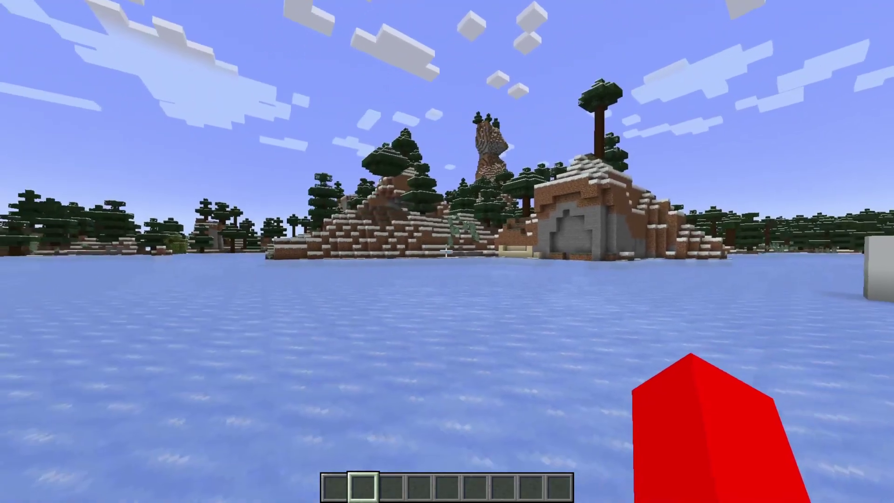
pyautogui.press('v')
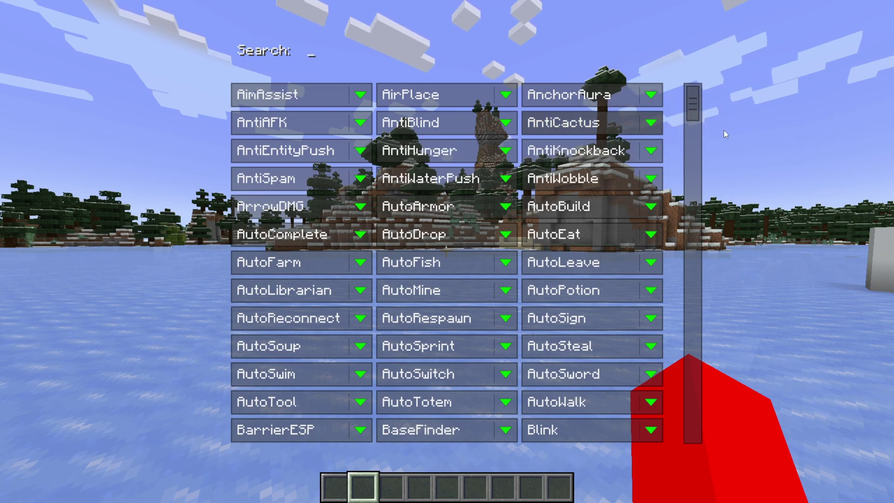
# Toggle AnchorAura on and back off, then scroll through the AimAssist settings
pyautogui.click(571, 96)
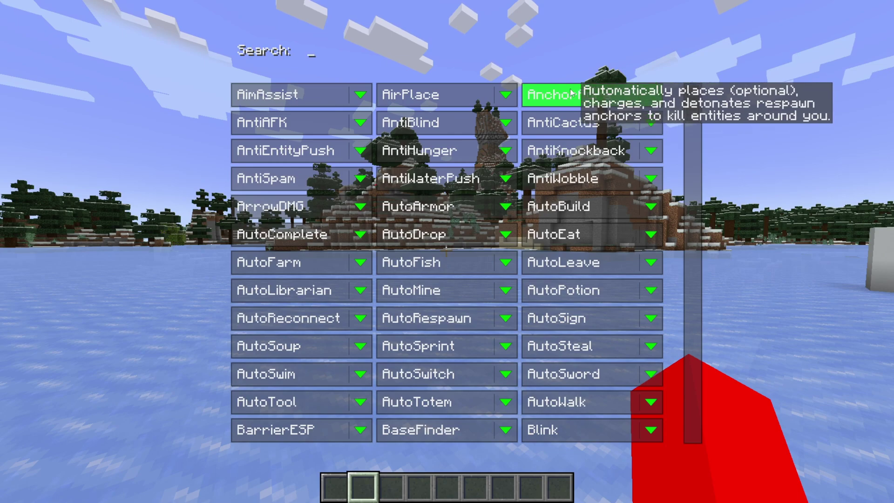
pyautogui.click(571, 93)
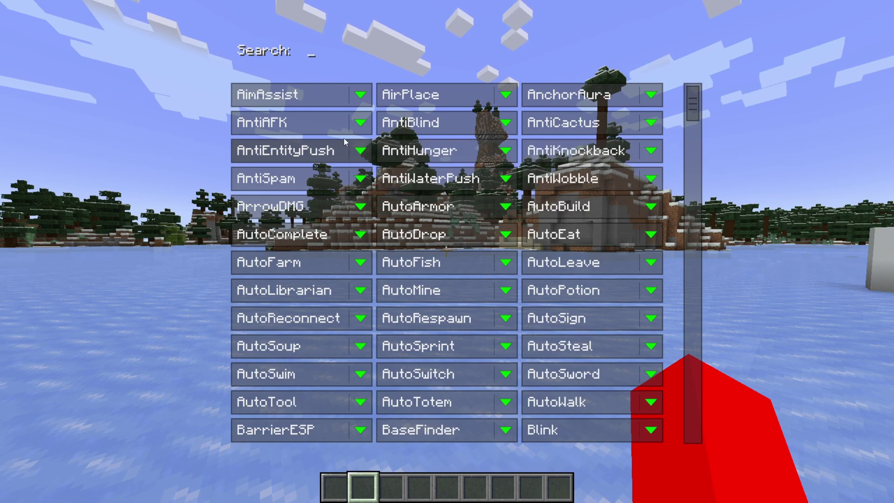
pyautogui.click(361, 93)
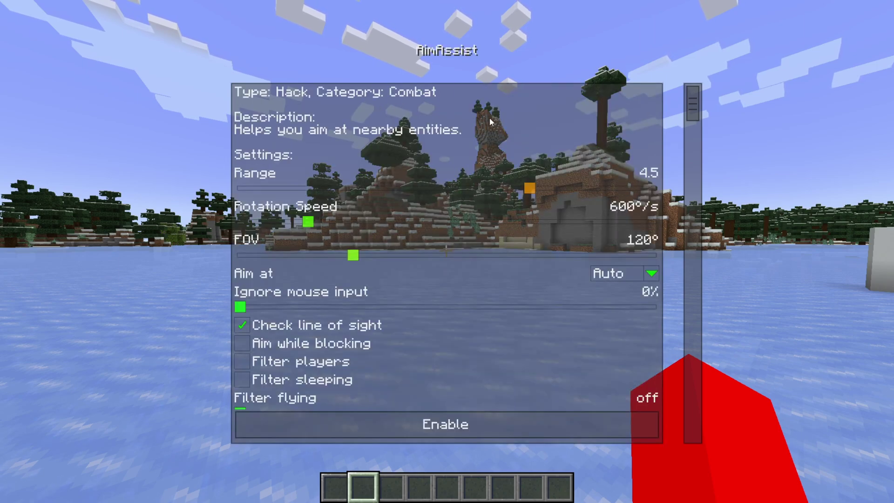
pyautogui.scroll(-5, 491, 118)
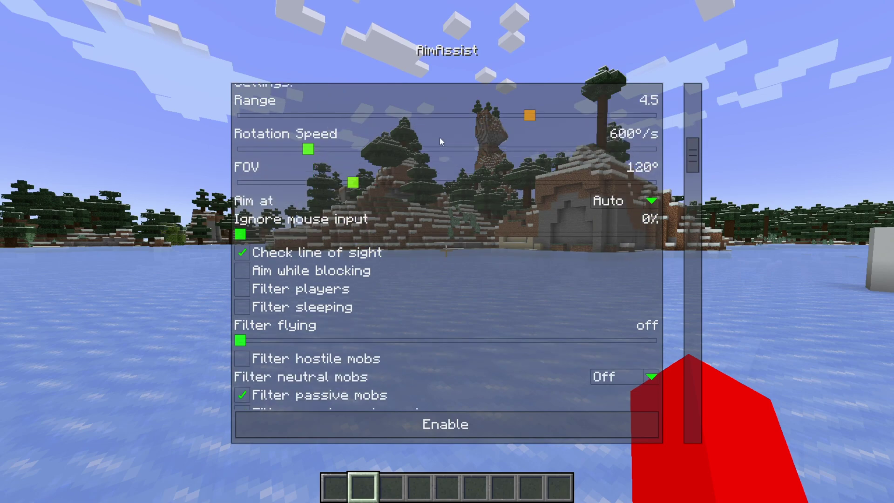
pyautogui.scroll(-2, 444, 159)
pyautogui.press('Escape')
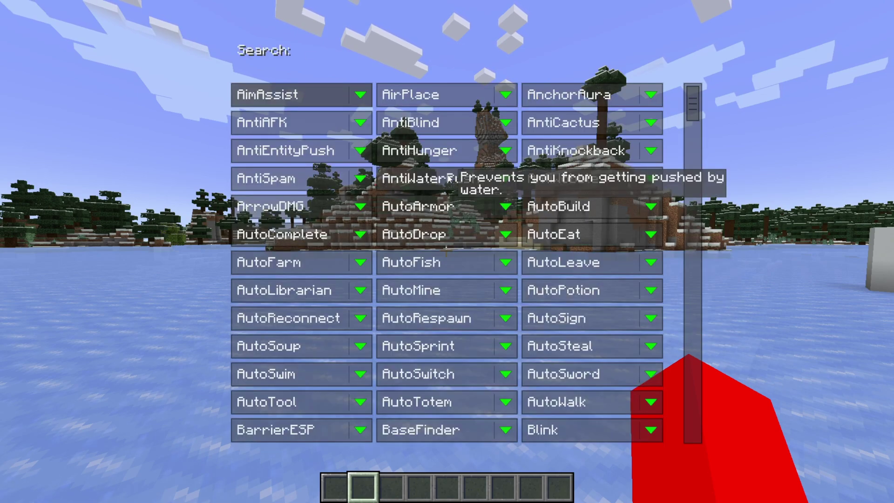
# View the AirPlace, AnchorAura and AntiCactus settings pages in turn
pyautogui.click(505, 98)
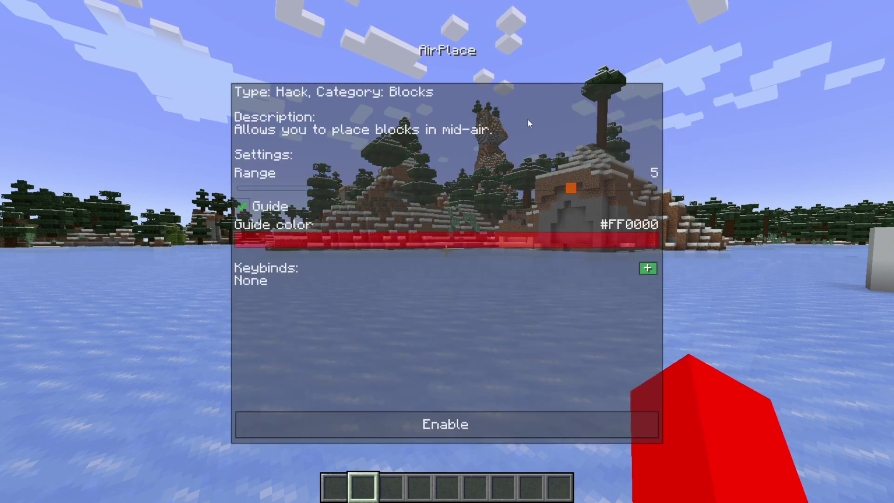
pyautogui.press('Escape')
pyautogui.click(646, 100)
pyautogui.press('Escape')
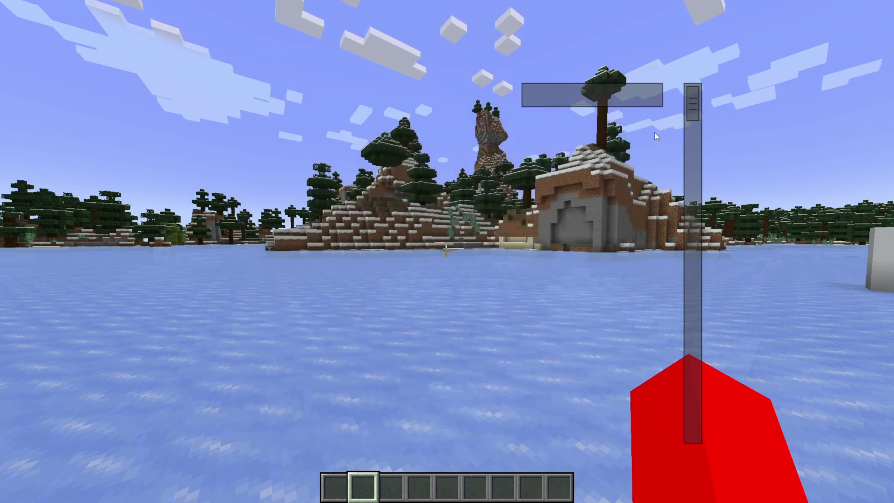
pyautogui.click(653, 130)
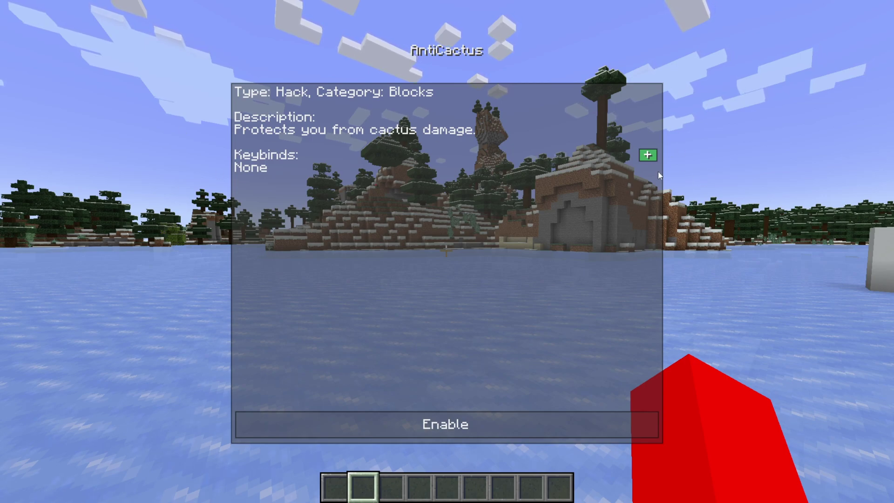
pyautogui.press('Escape')
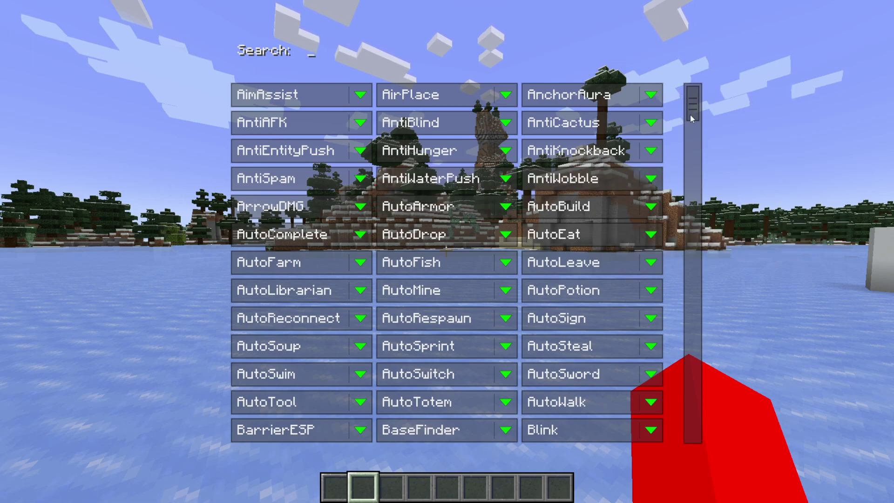
# Scroll the feature navigator down to the dot commands, then close it
pyautogui.scroll(-4, 692, 114)
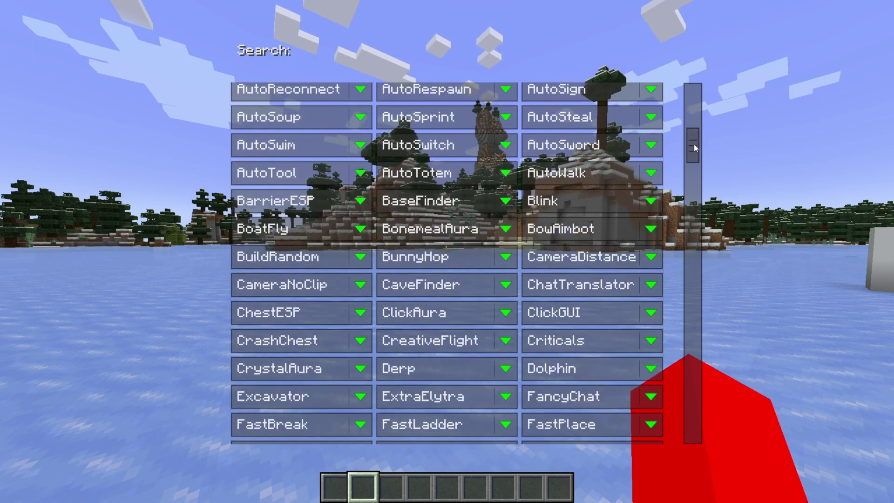
pyautogui.moveTo(694, 148); pyautogui.dragTo(703, 348)
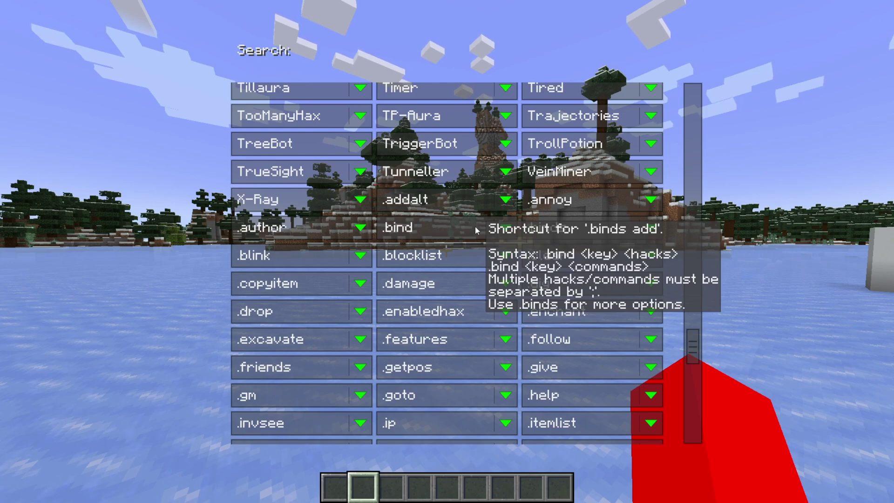
pyautogui.press('Escape')
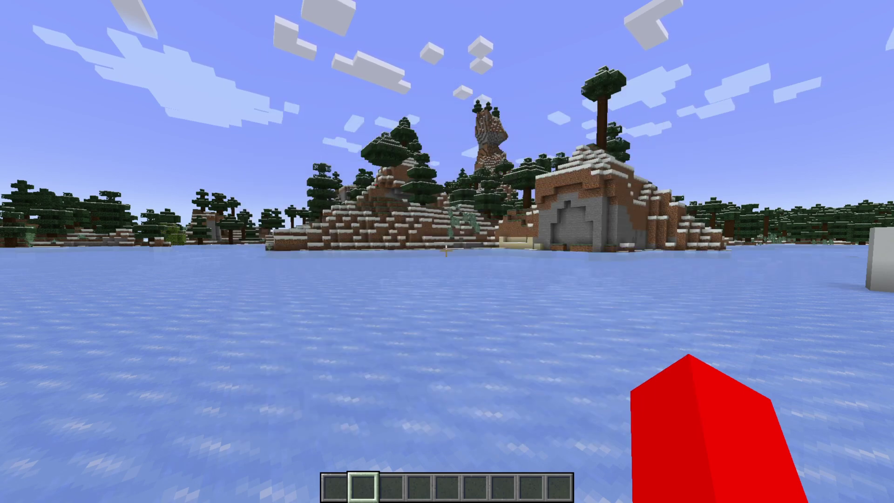
# Run .help in chat and read the 51-command list, page 1/7
pyautogui.press('t')
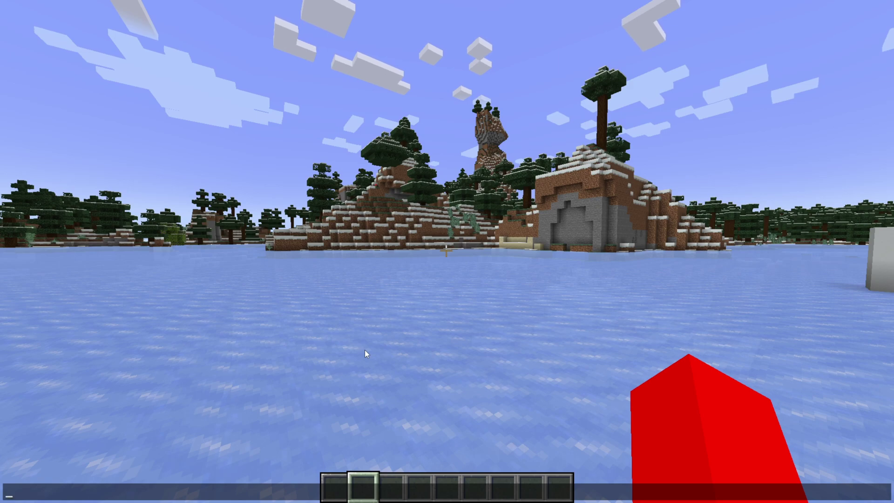
pyautogui.write('.help')
pyautogui.press('Return')
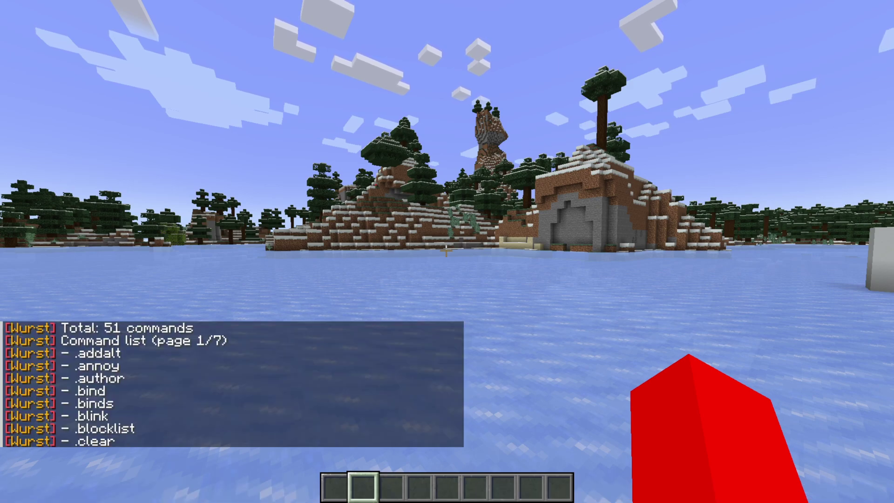
pyautogui.press('t')
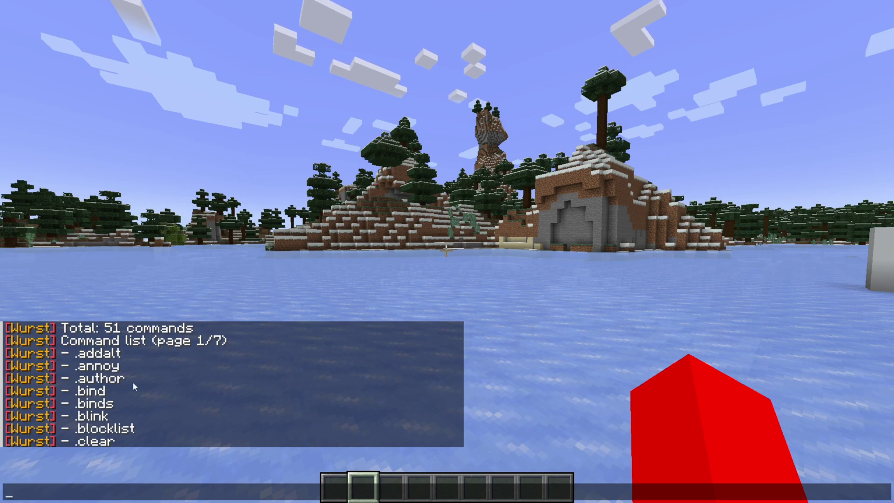
pyautogui.press('Escape')
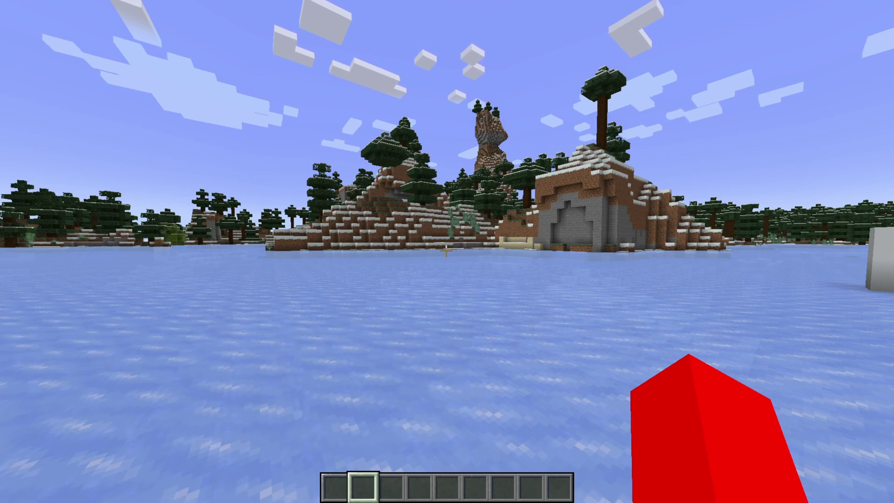
pyautogui.press('.')
# Read the full info page for the .binds command
pyautogui.moveTo(692, 116); pyautogui.dragTo(683, 350)
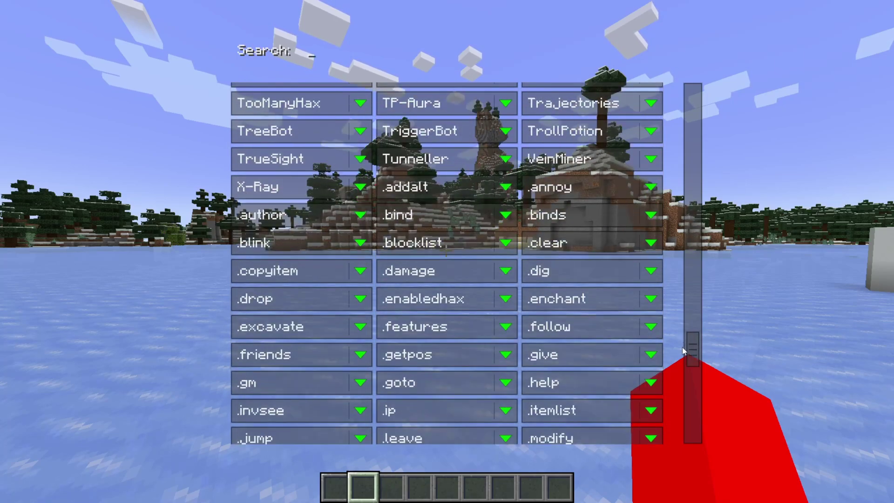
pyautogui.click(652, 215)
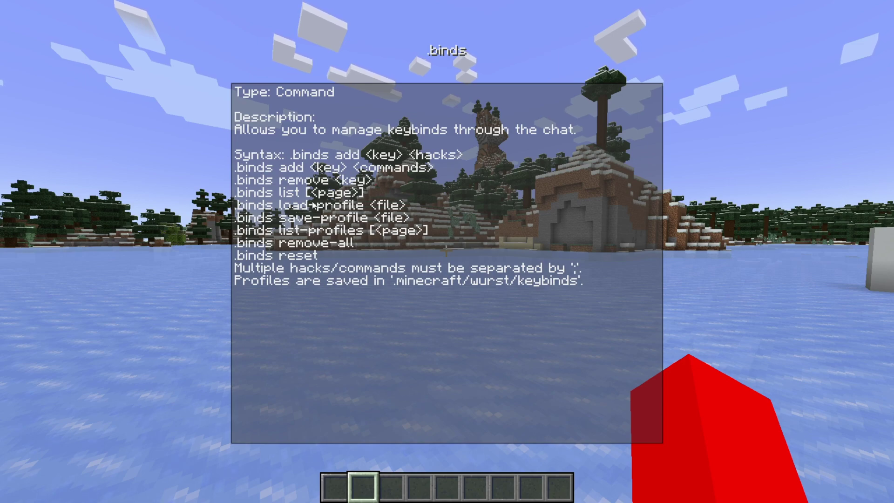
pyautogui.press('Escape')
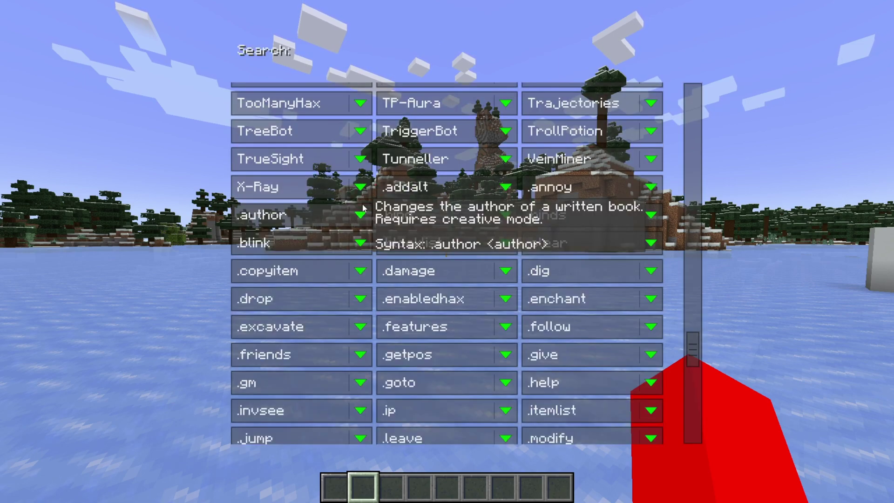
# Scroll to TabGUI, set its Status to Enabled, and return to the game
pyautogui.moveTo(694, 345); pyautogui.dragTo(694, 442)
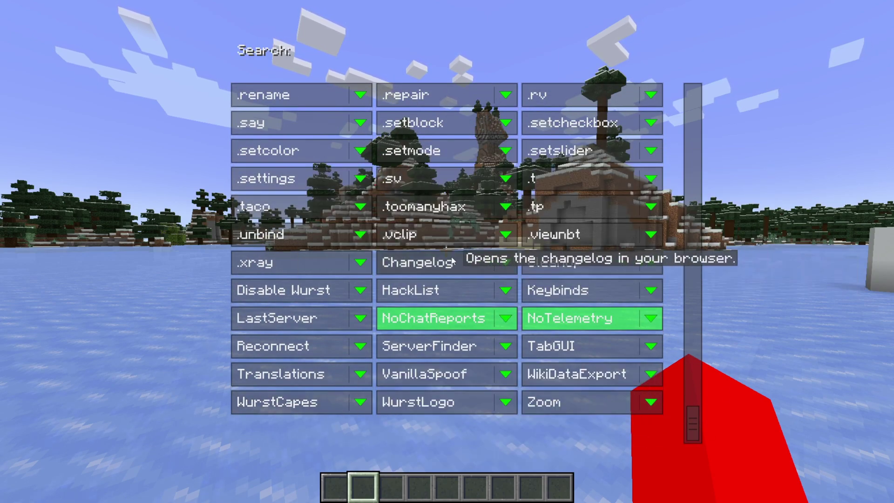
pyautogui.moveTo(437, 313)
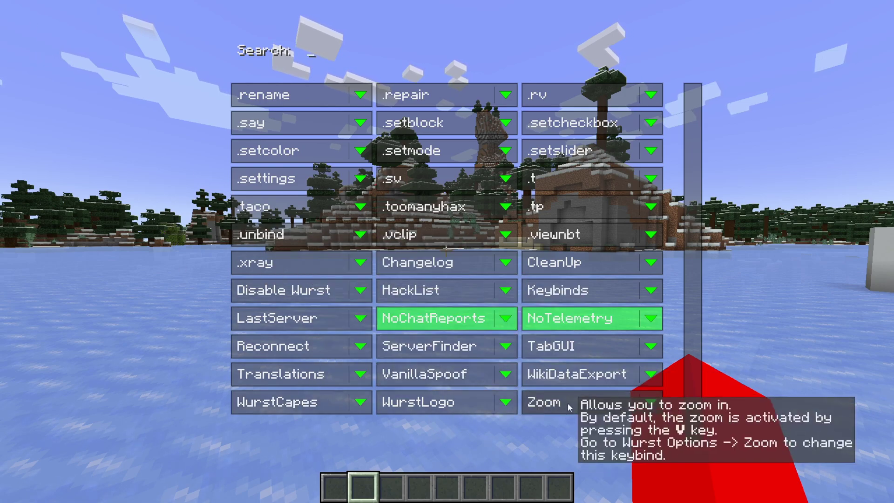
pyautogui.moveTo(622, 348)
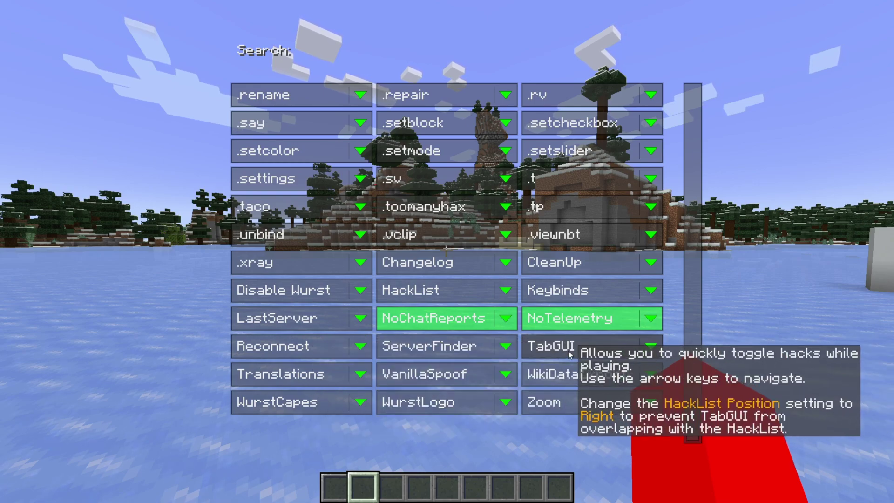
pyautogui.click(650, 346)
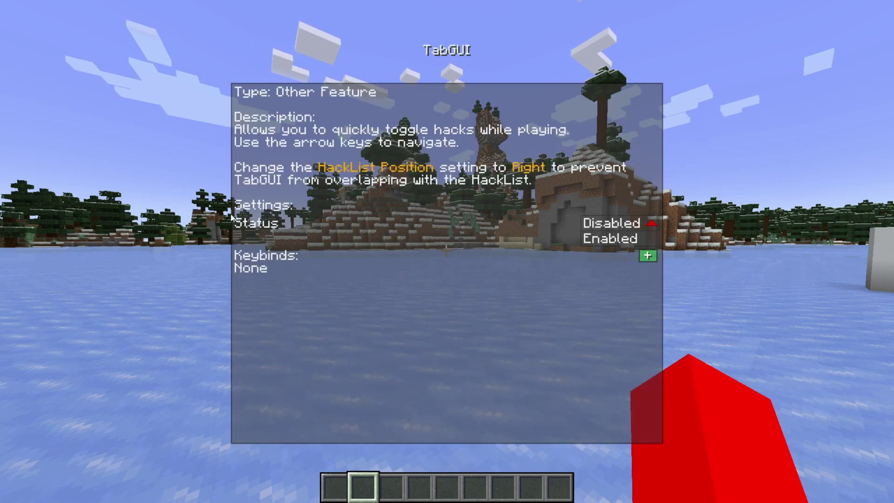
pyautogui.click(590, 240)
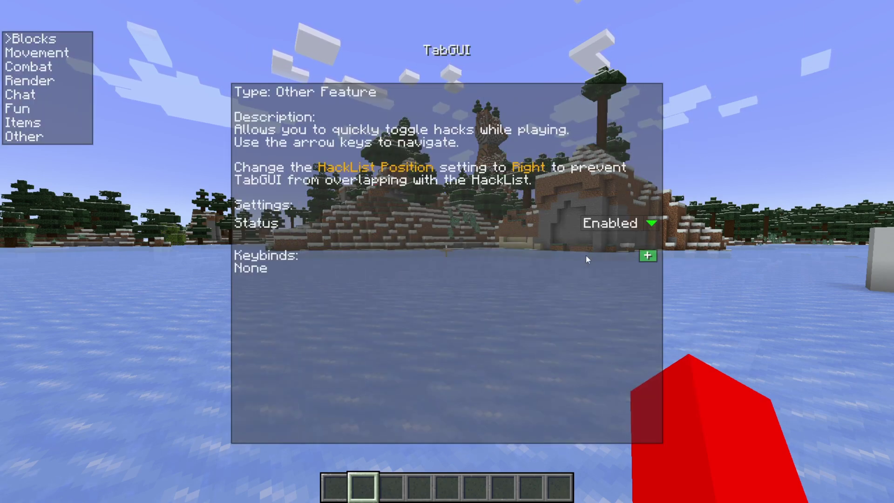
pyautogui.press('Escape')
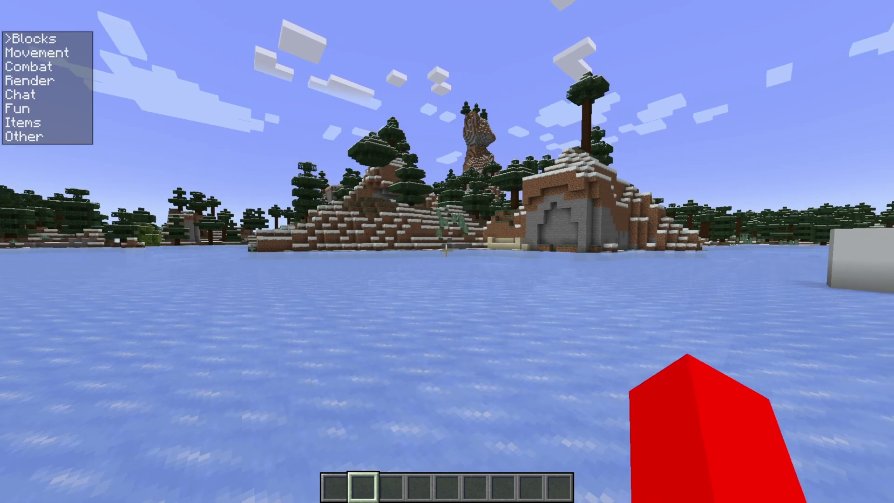
# Walk toward the snowy hill and browse the Fun and Items hack lists in TabGUI, ending on Render
pyautogui.press('w')
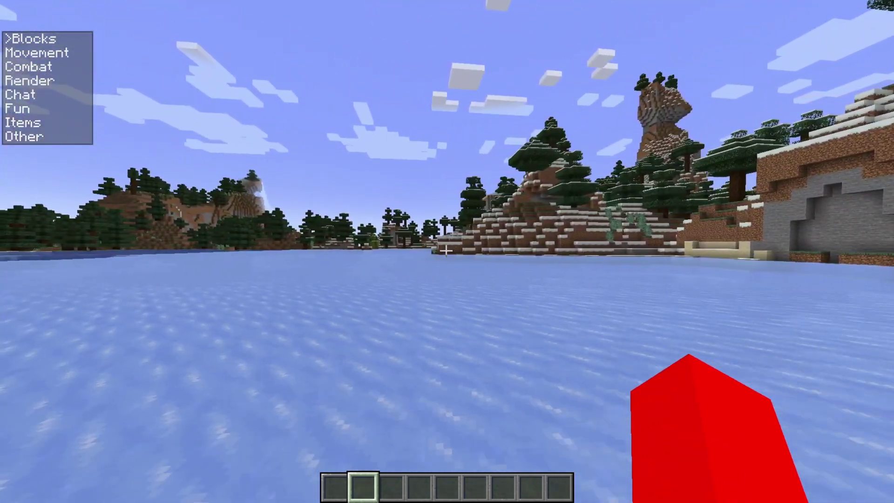
pyautogui.press('Down')
pyautogui.press('Down')
pyautogui.press('Down')
pyautogui.press('Down')
pyautogui.press('Down')
pyautogui.press('Right')
pyautogui.press('Down')
pyautogui.press('Down')
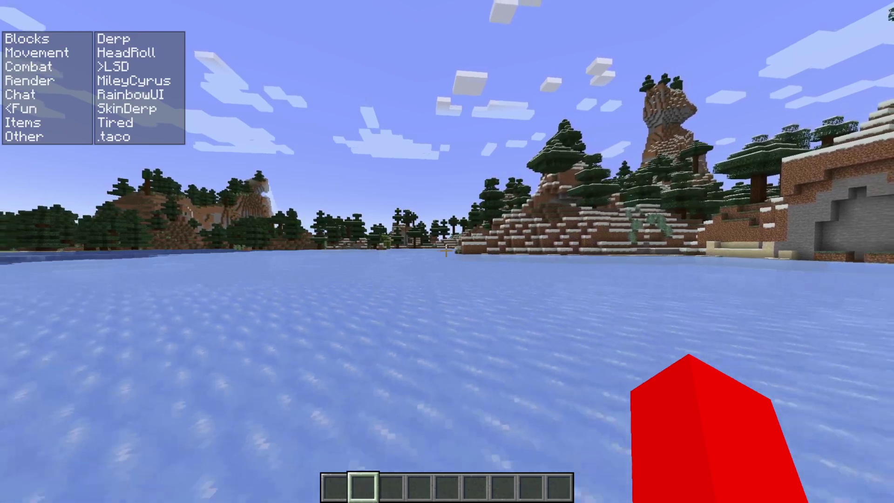
pyautogui.press('Left')
pyautogui.press('Down')
pyautogui.press('Right')
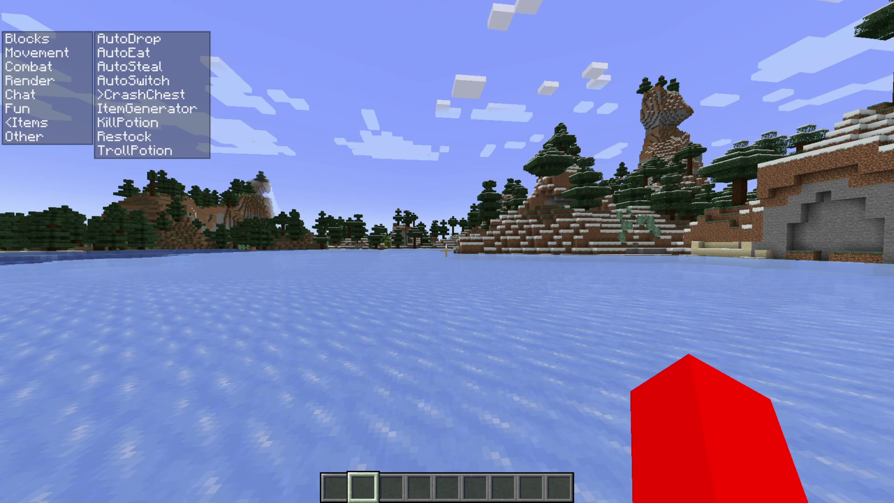
pyautogui.press('Left')
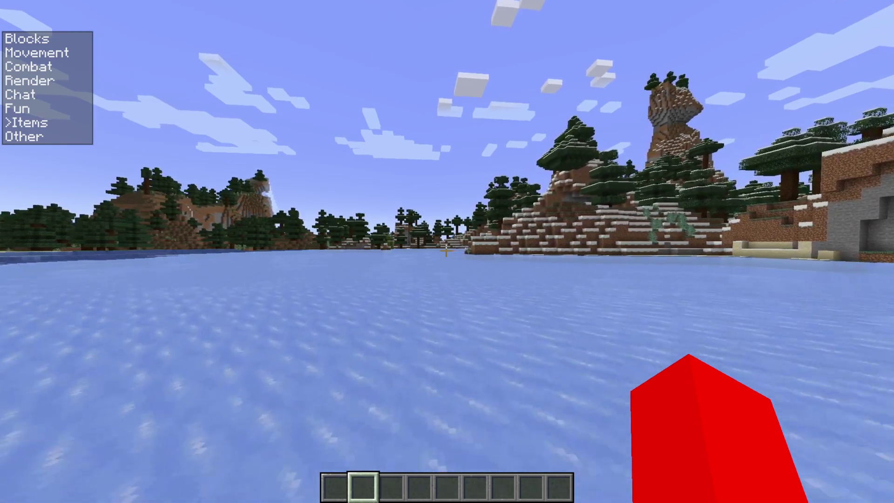
pyautogui.press('Up')
pyautogui.press('Up')
pyautogui.press('Up')
pyautogui.press('Up')
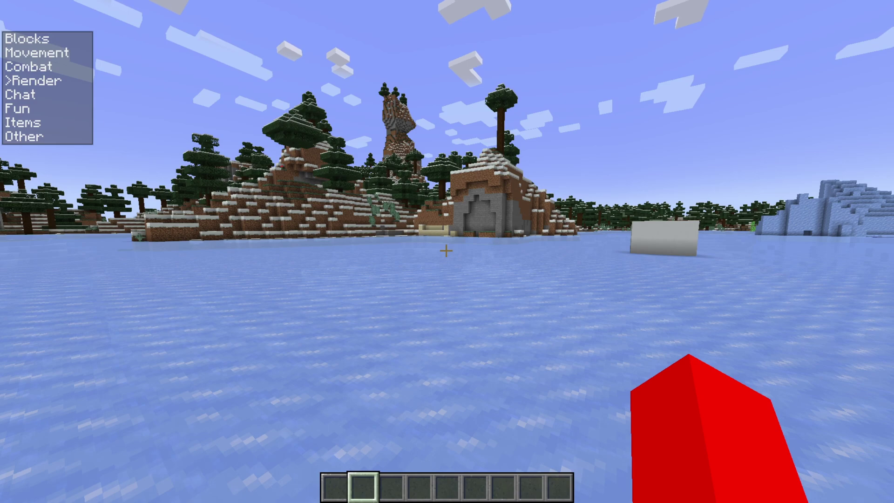
# Briefly open and close the Wurst Navigator, then open the ClickGUI category panels
pyautogui.press('.')
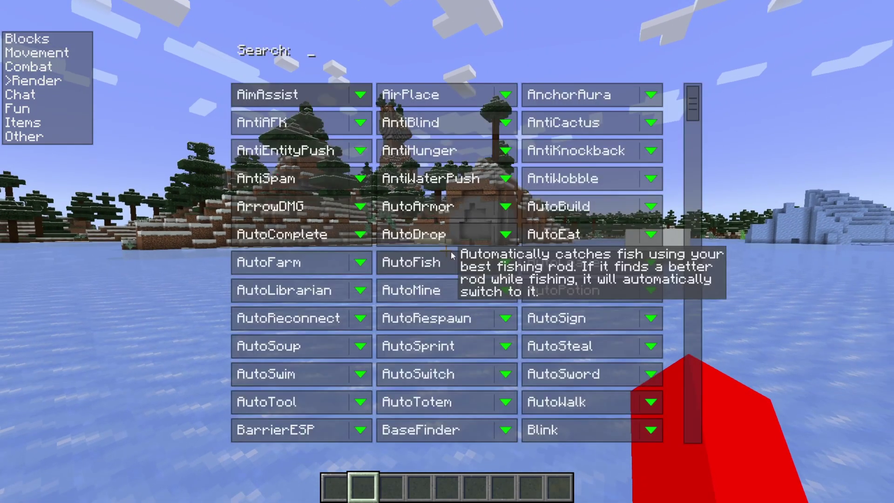
pyautogui.press('Escape')
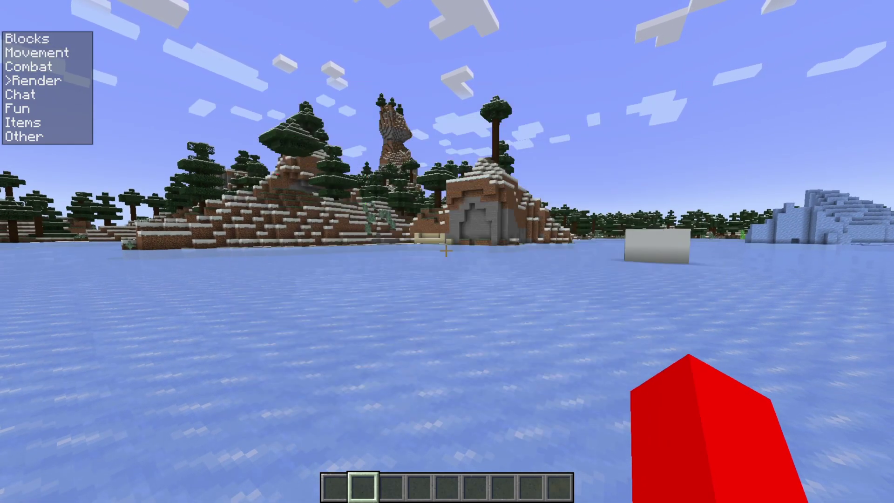
pyautogui.press('Shift_R')
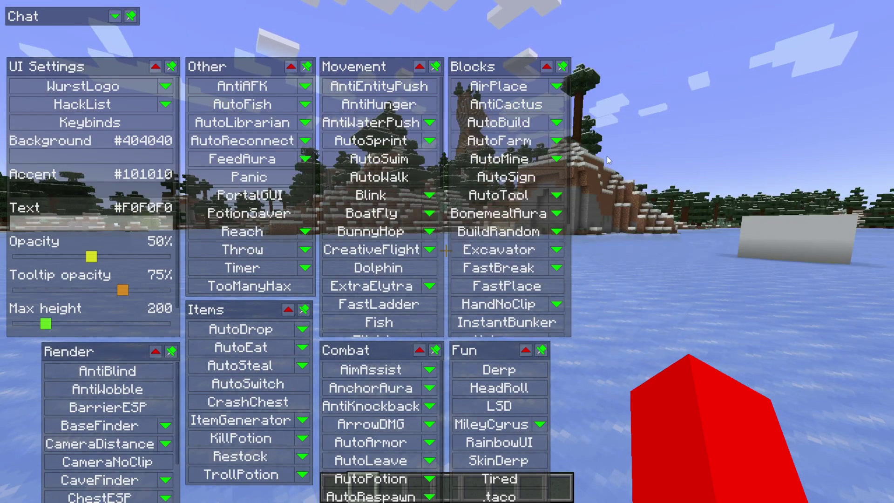
# Open Wurst Options from the game menu, review it, go back, and resume playing
pyautogui.press('Escape')
pyautogui.press('Escape')
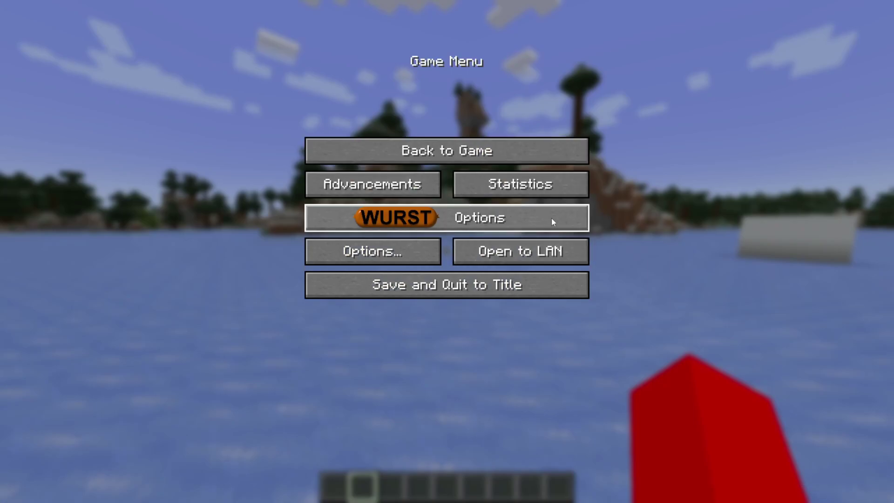
pyautogui.click(423, 215)
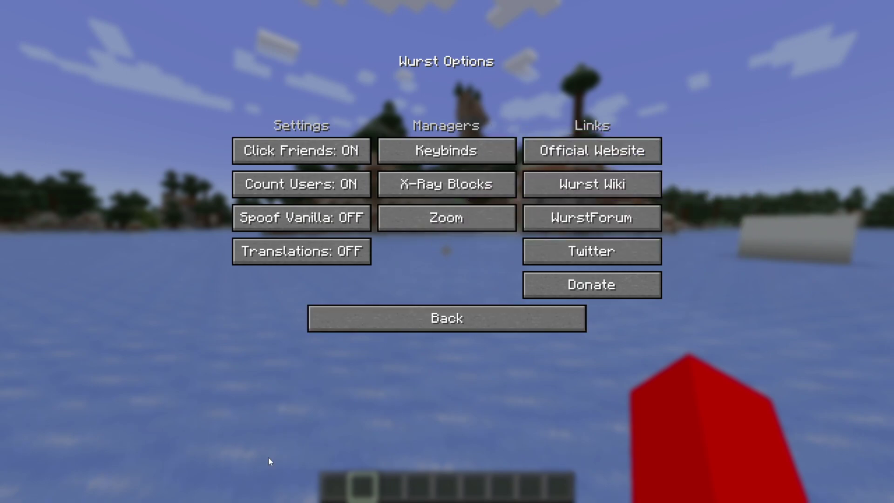
pyautogui.click(457, 318)
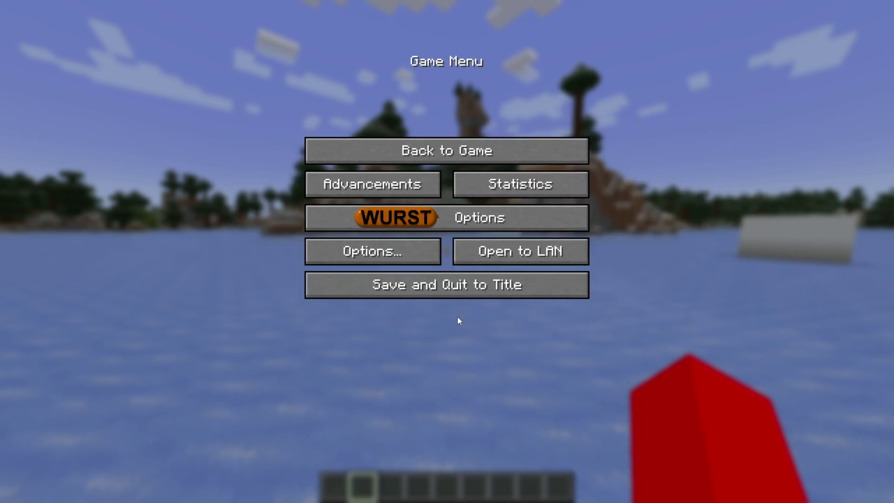
pyautogui.press('Escape')
# Switch to third-person view with F5 and walk the player out across the frozen lake
pyautogui.press('F5')
pyautogui.press('F5')
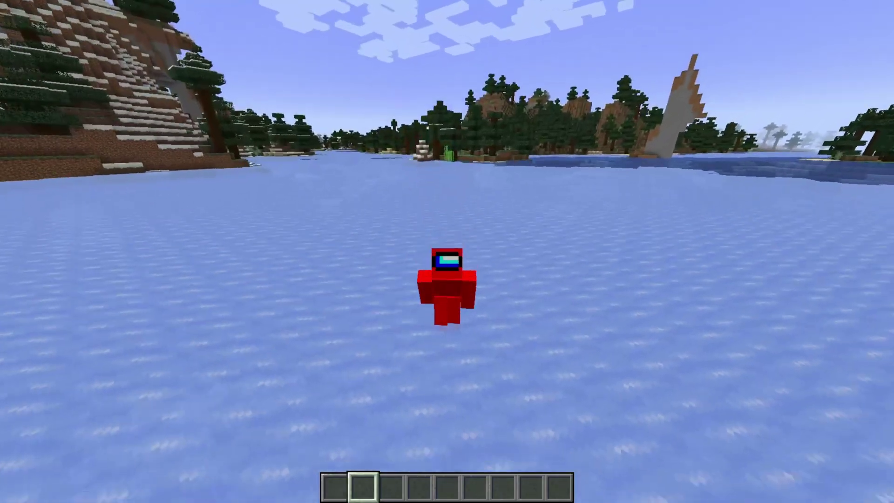
pyautogui.press('w')
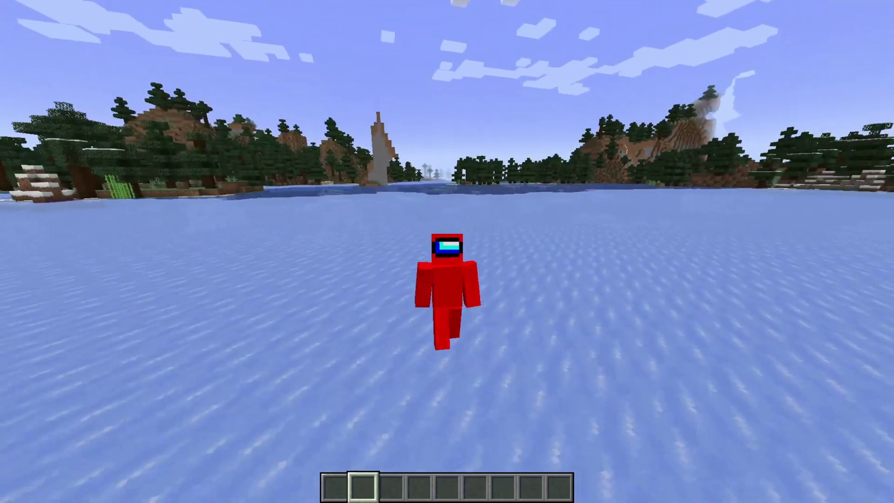
pyautogui.press('w')
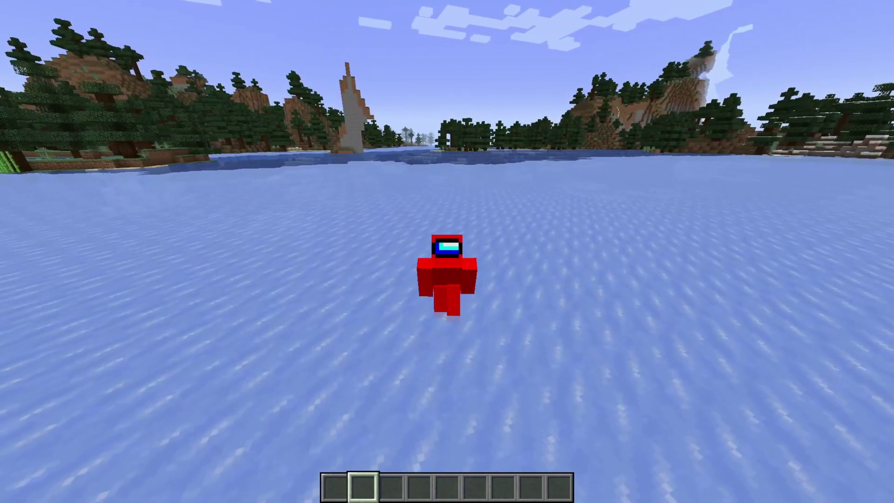
pyautogui.press('w')
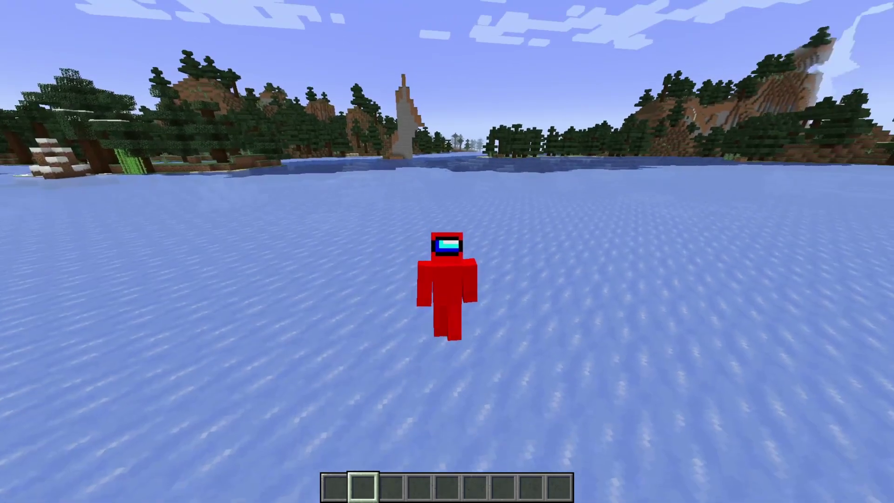
pyautogui.press('w')
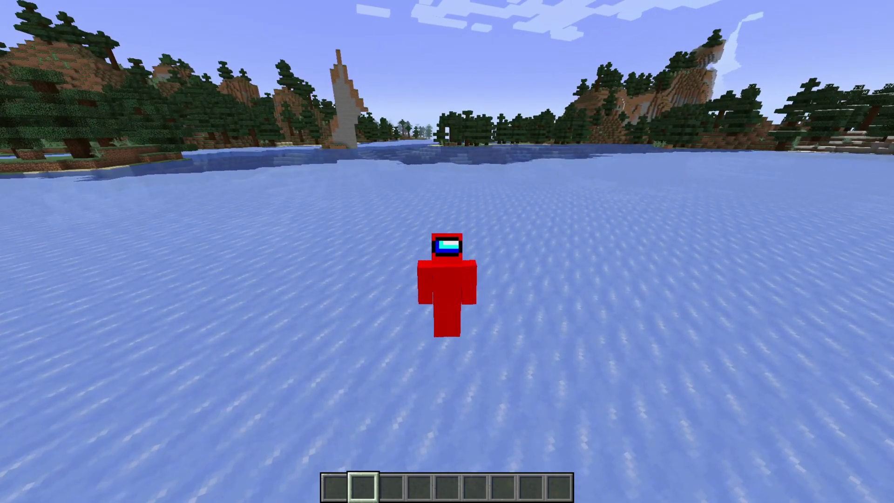
pyautogui.press('w')
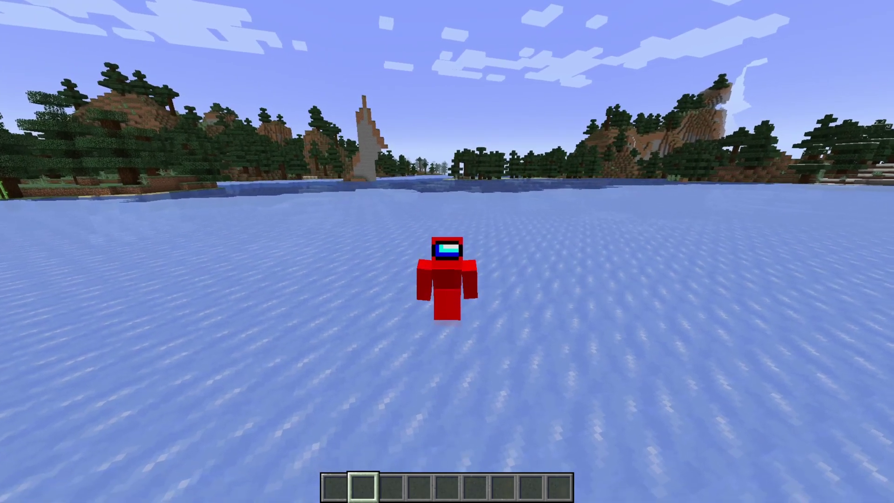